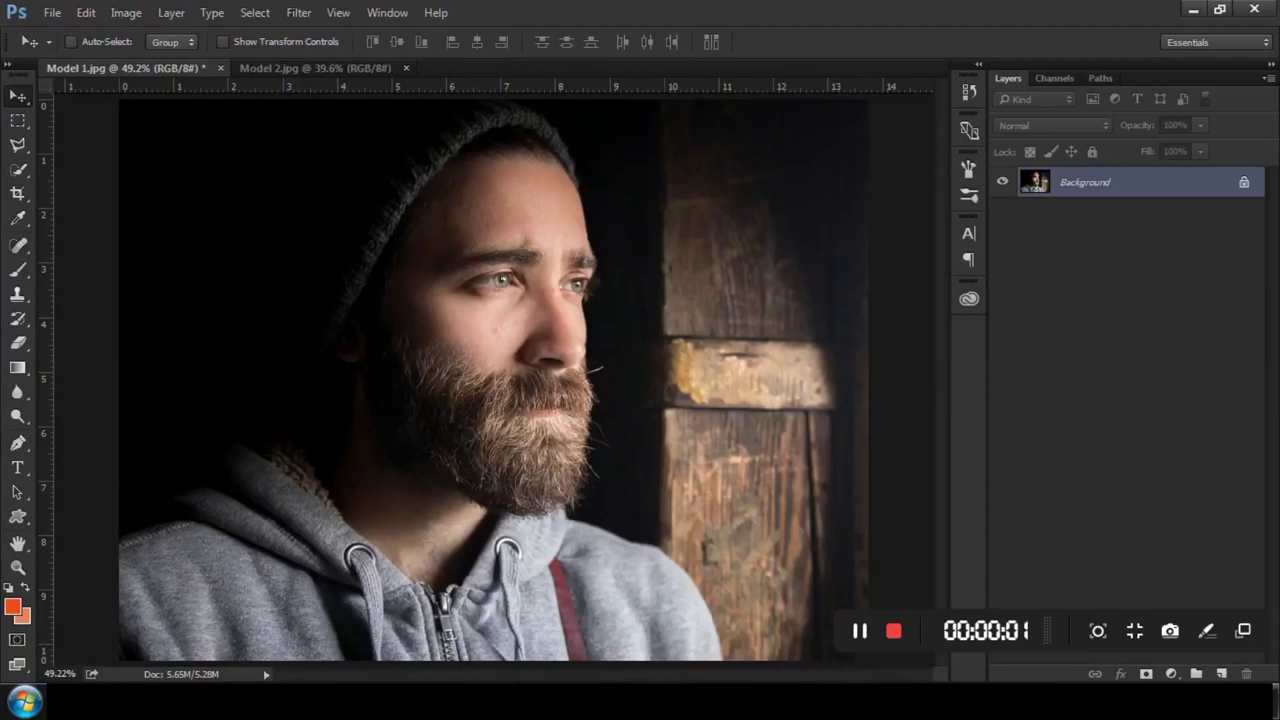
Duplicate the Background layer as a new layer named 'Model'
right_click(1125, 190)
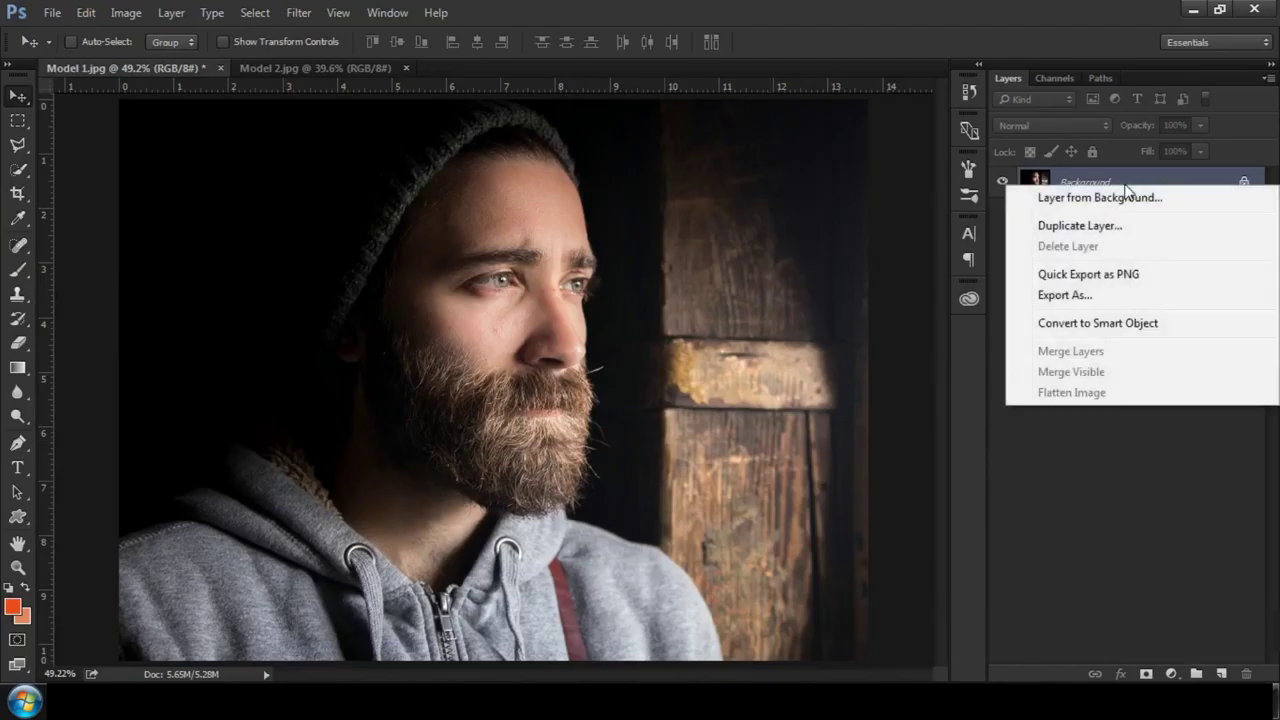
click(1055, 223)
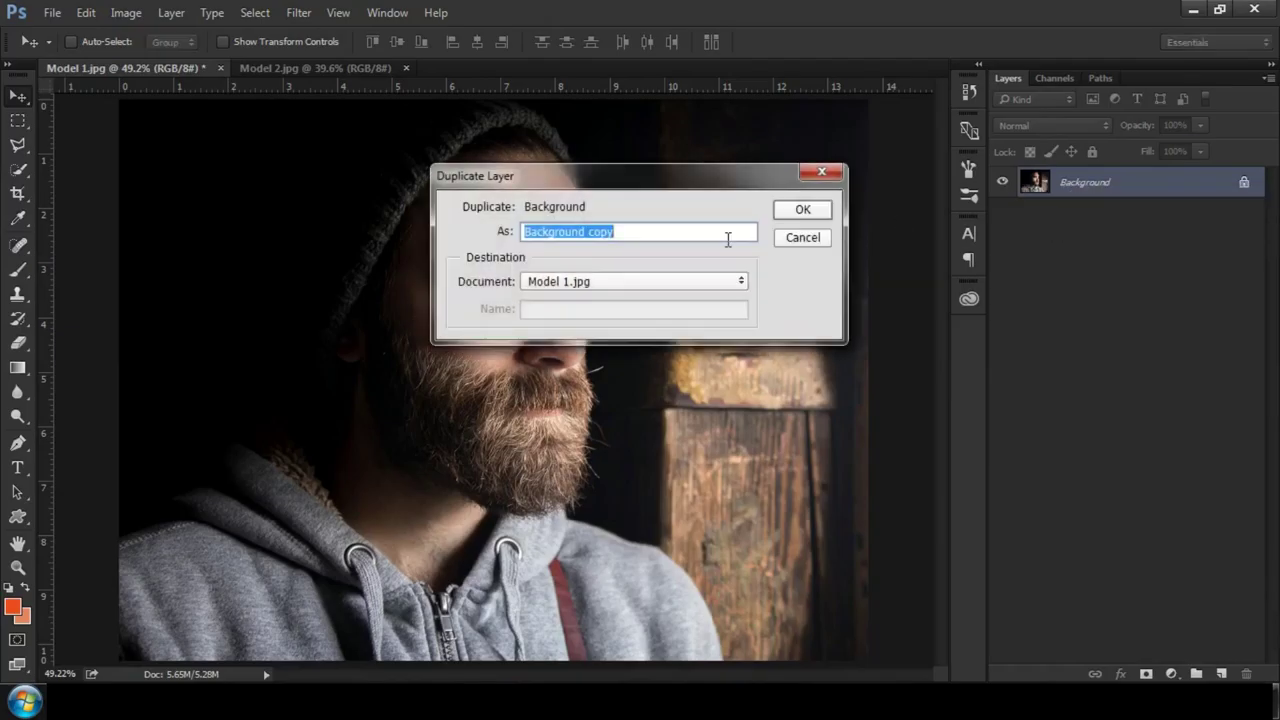
text(Model)
key(Return)
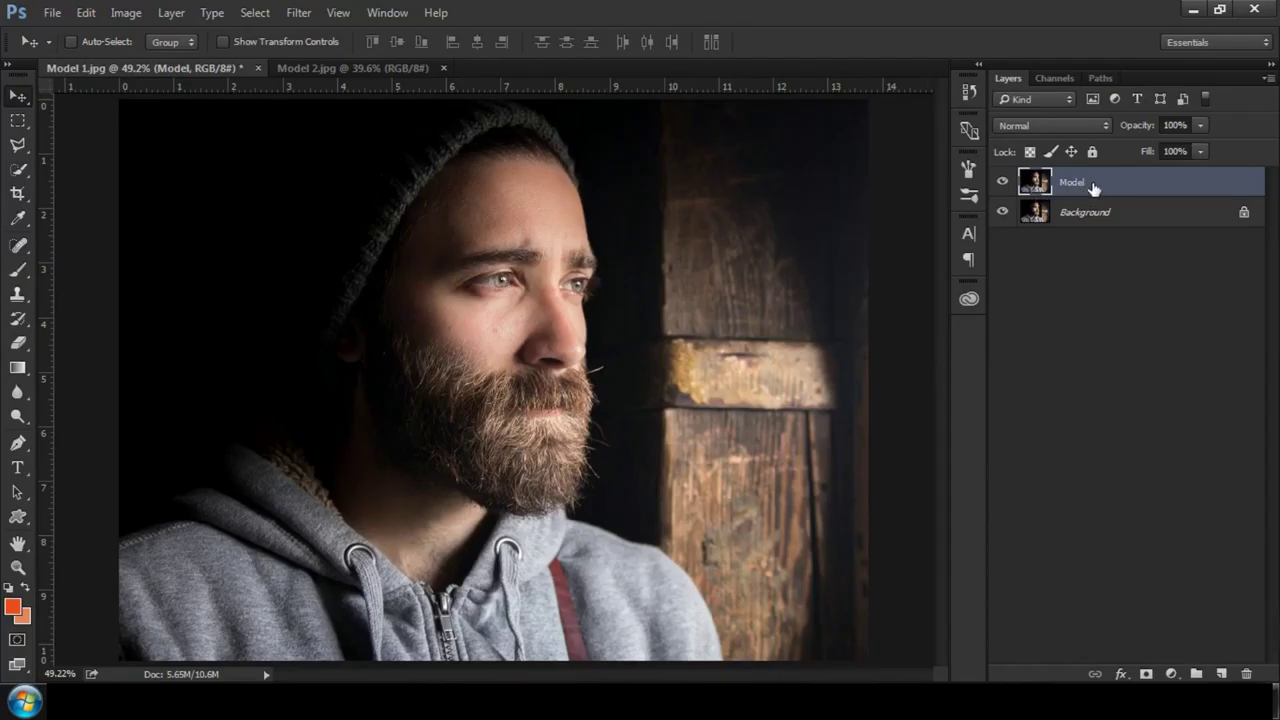
click(130, 14)
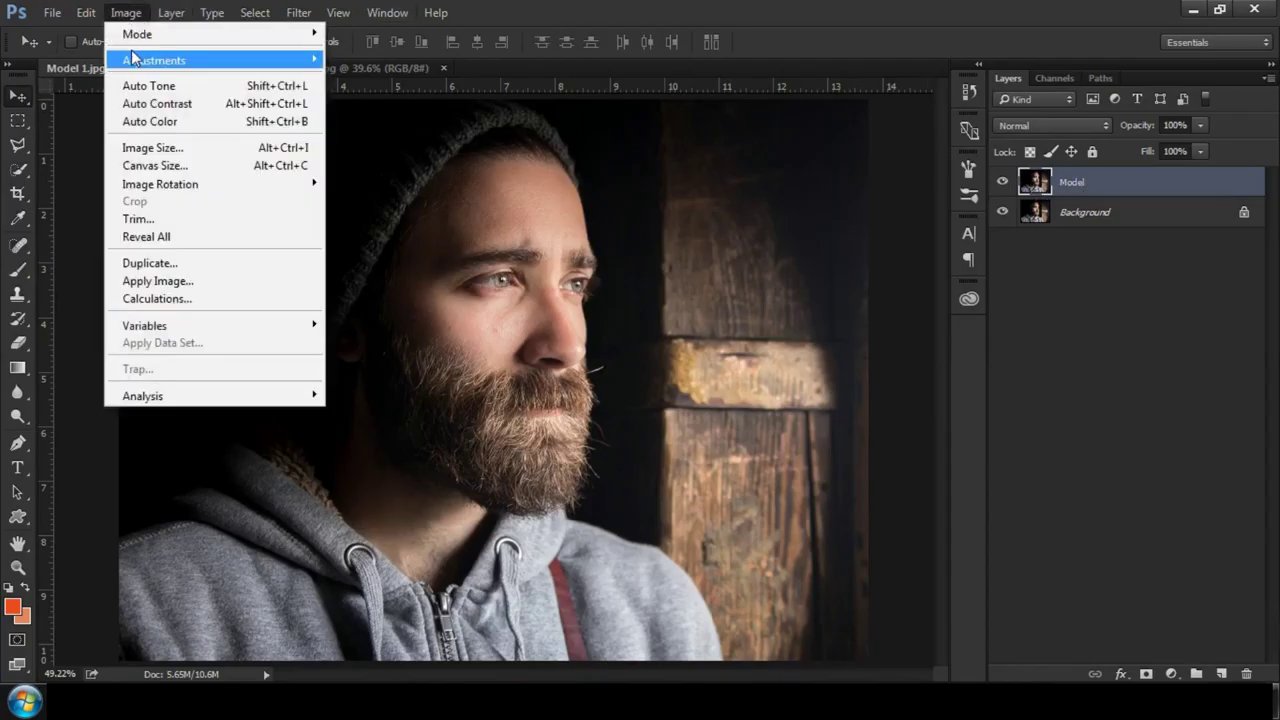
mouse_move(155, 60)
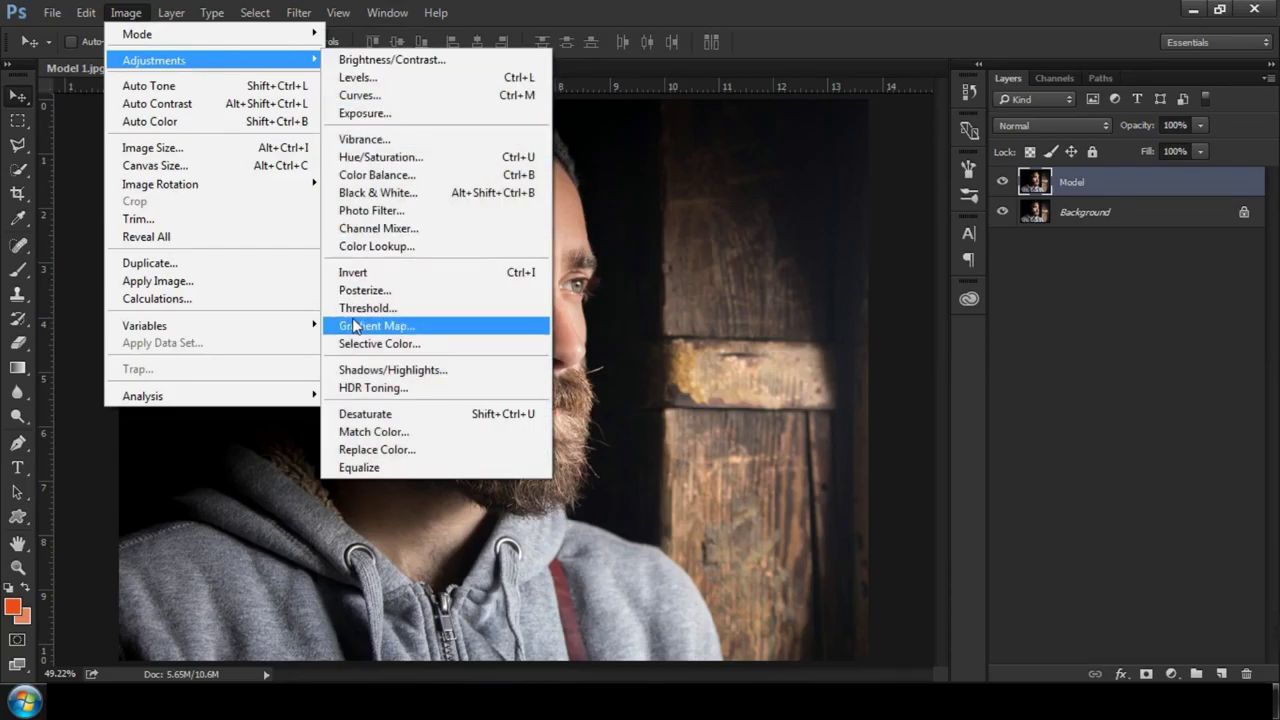
Apply Shadows/Highlights to the Model layer with the Shadows Amount set to 35%
click(366, 372)
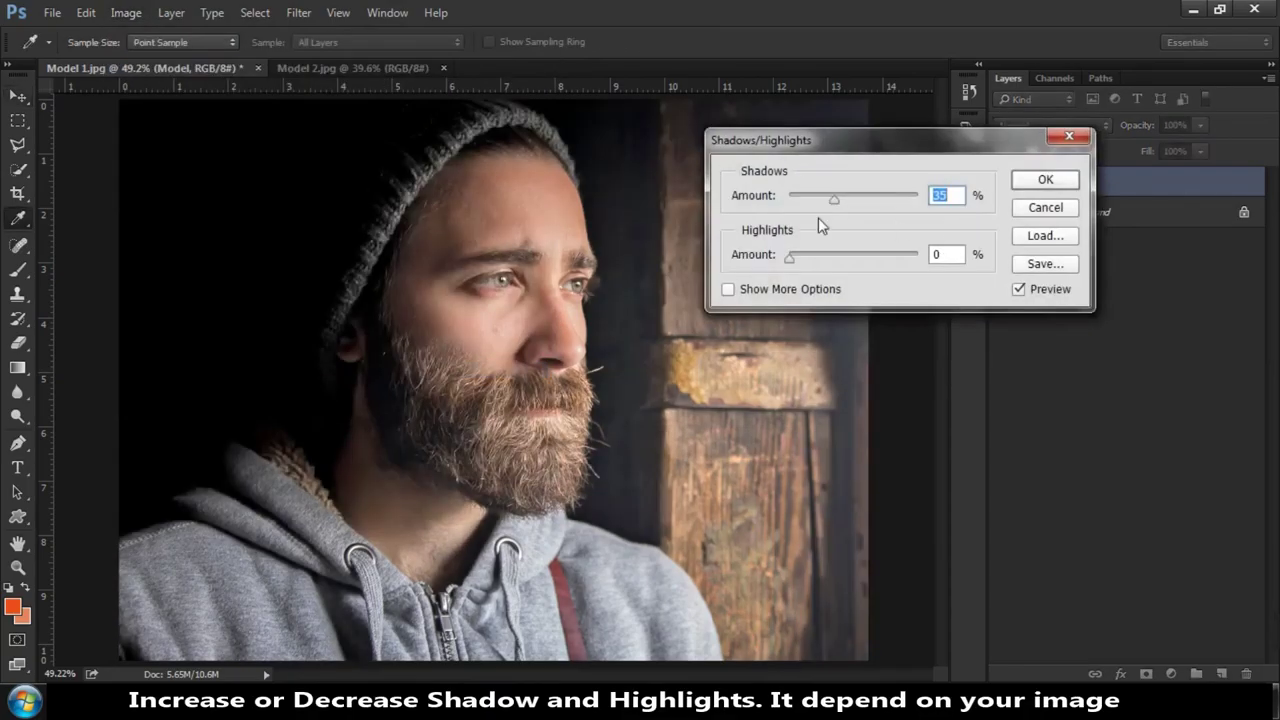
mouse_move(836, 197)
mouse_down()
mouse_move(822, 204)
mouse_move(836, 199)
mouse_up()
double_click(945, 195)
text(35)
click(1040, 182)
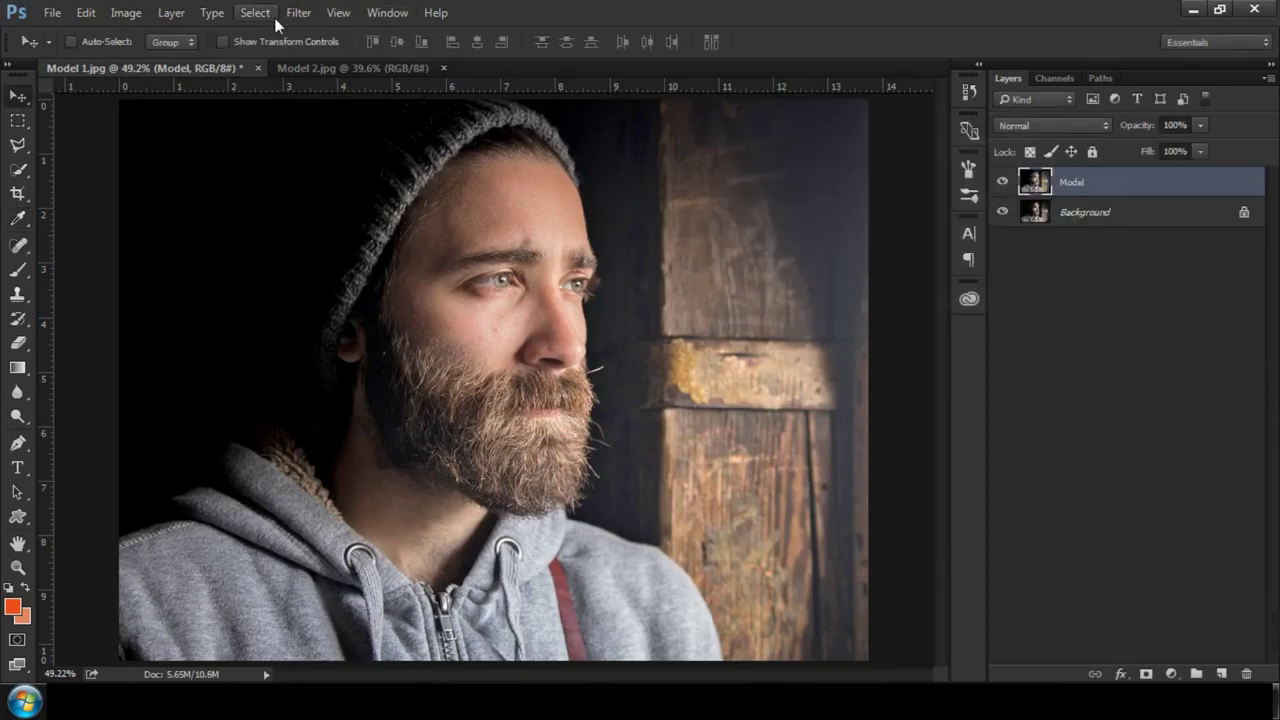
Apply Levels to the Model layer, lowering the white input level to 242
click(124, 14)
mouse_move(155, 60)
click(362, 80)
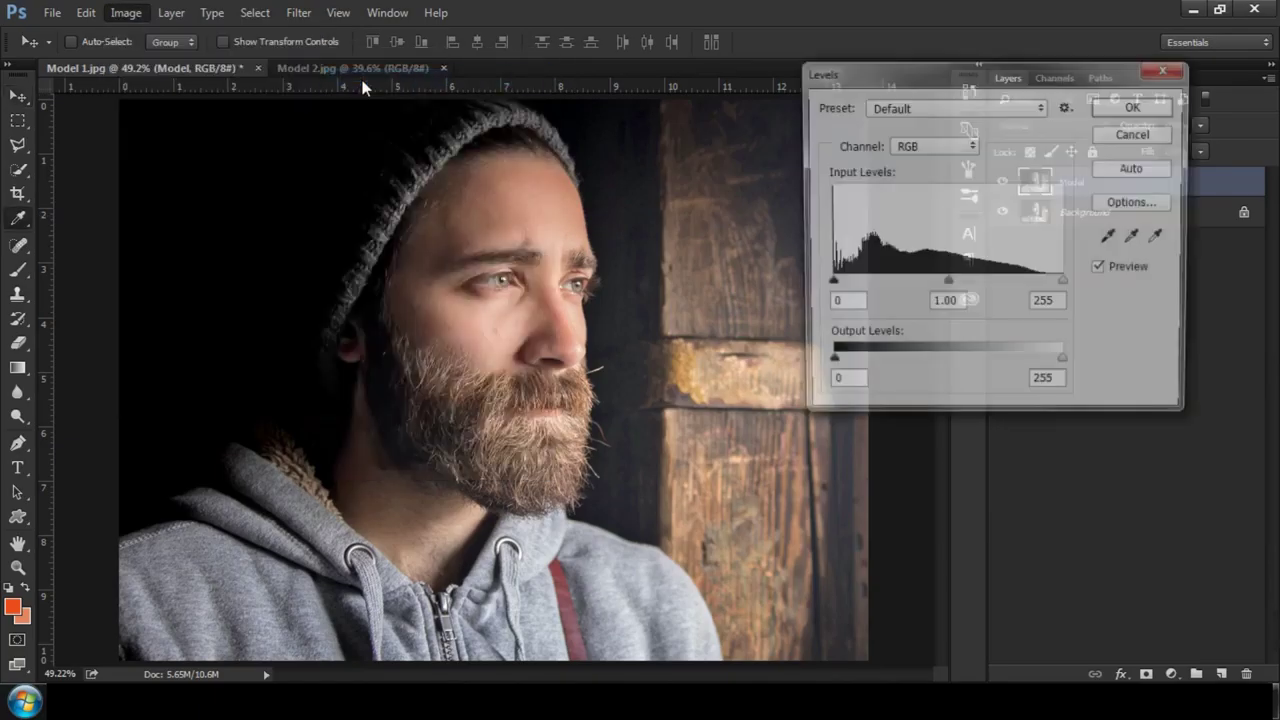
drag(1065, 289, 1053, 288)
key(Return)
Toggle the Model layer's visibility off and on to compare it with the original
key(v)
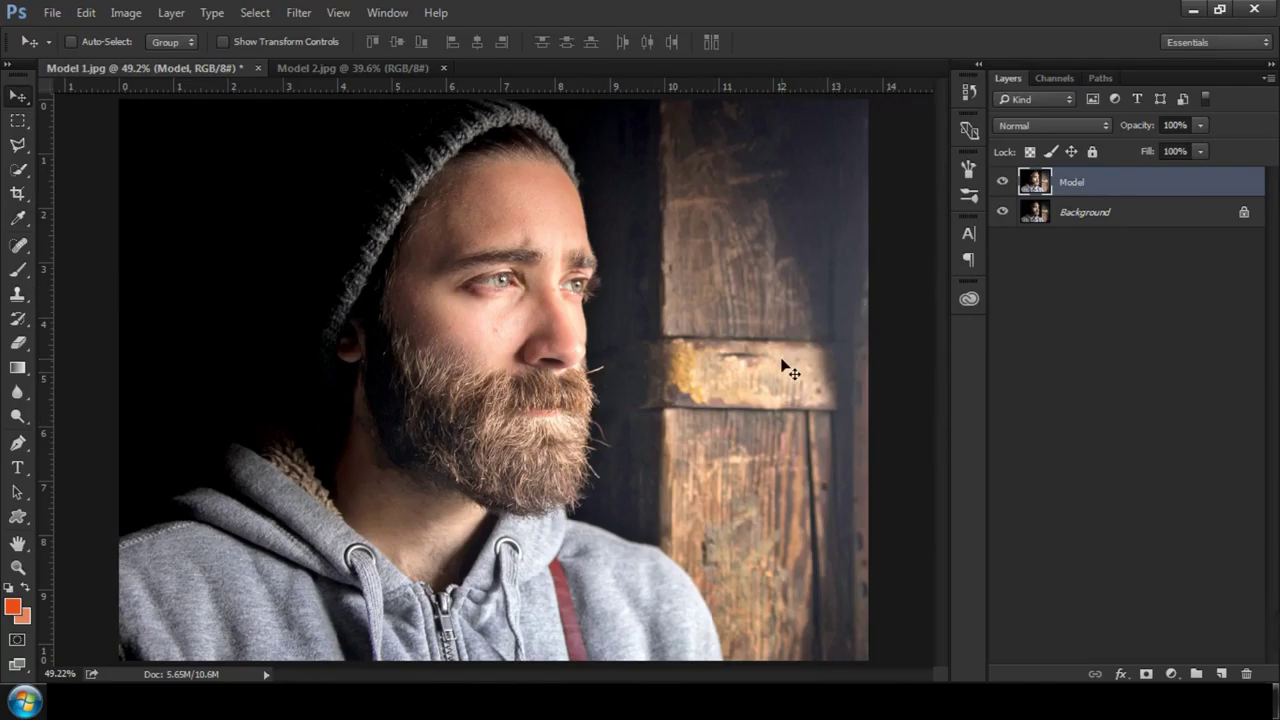
click(1003, 183)
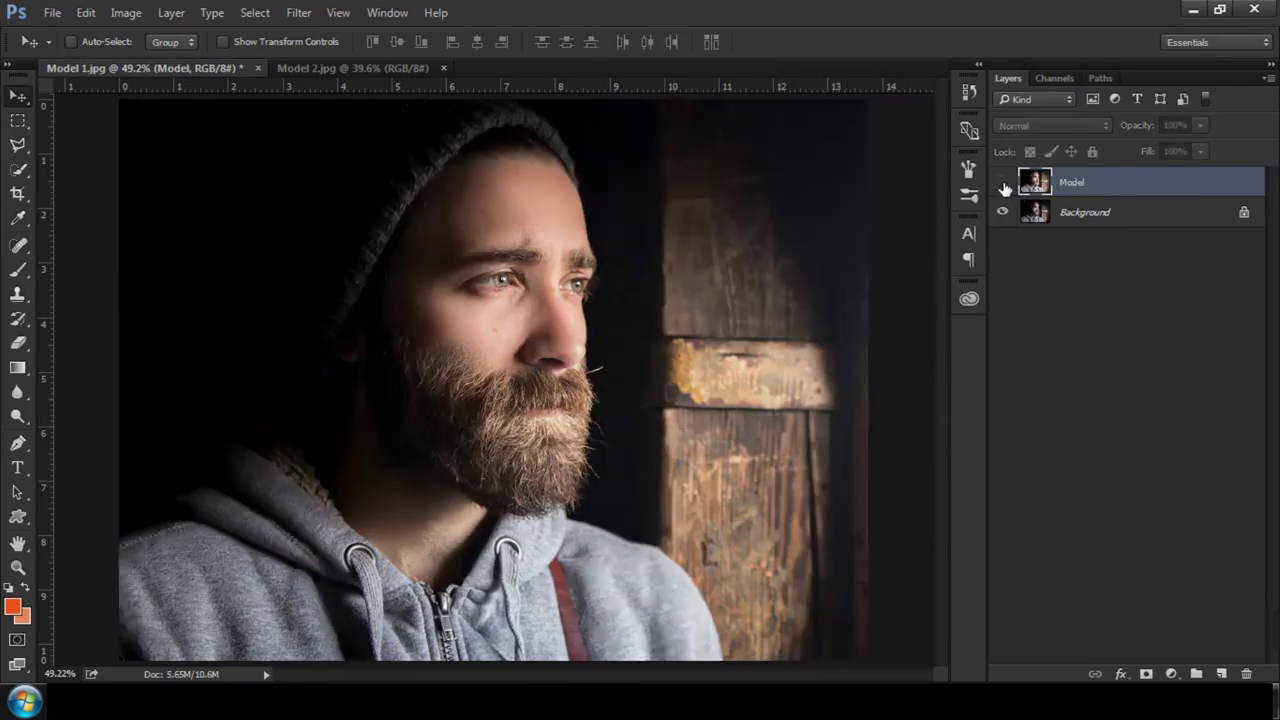
click(1003, 183)
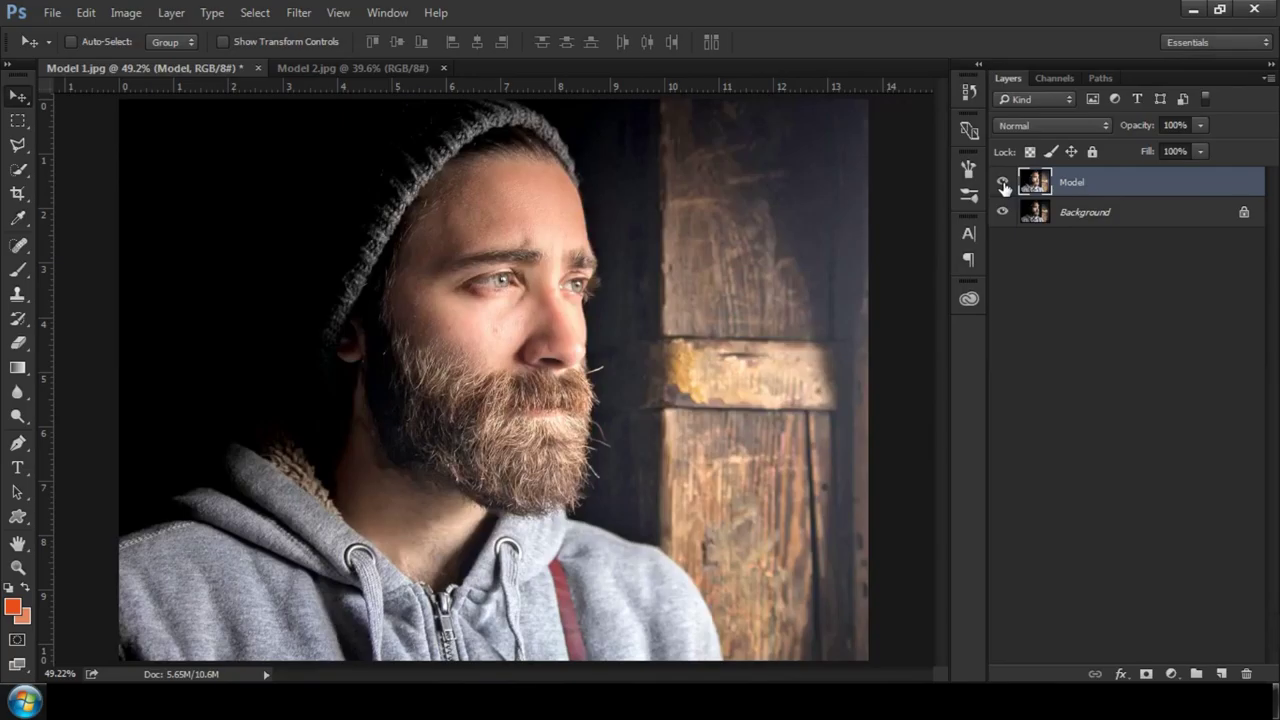
click(296, 14)
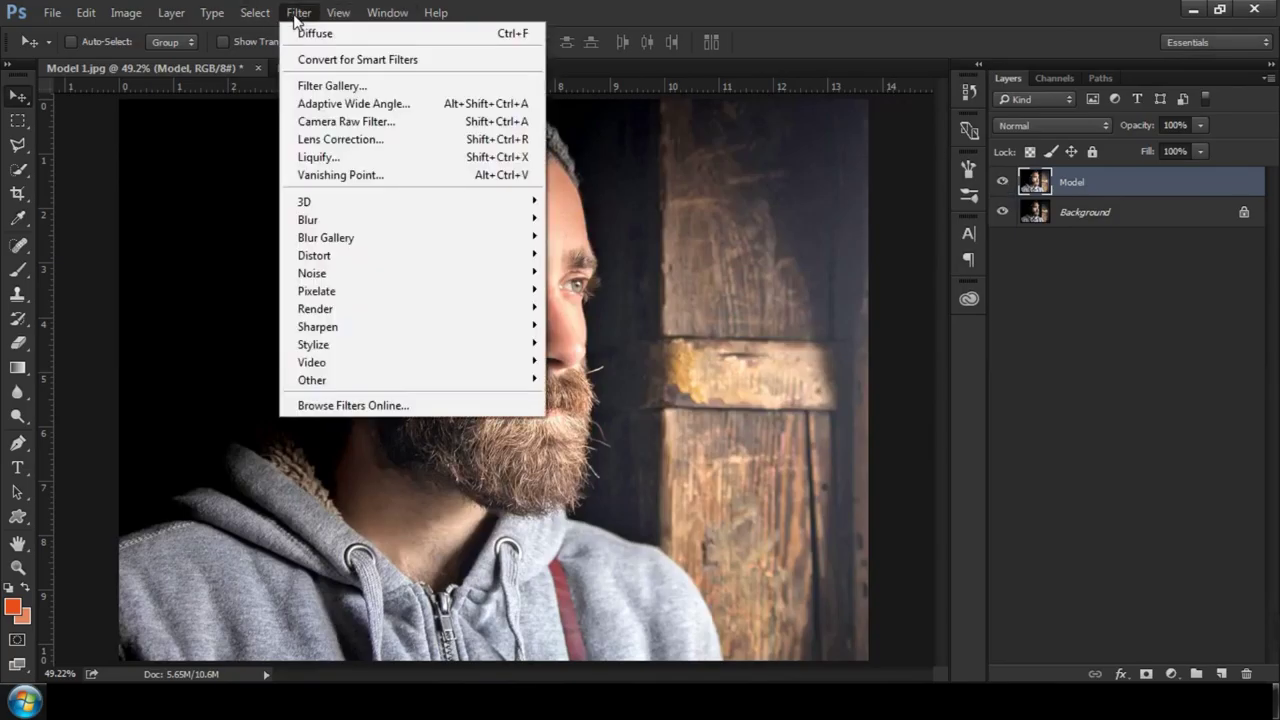
In Camera Raw Filter, set Clarity +38, Vibrance +19 and Saturation +10
click(330, 122)
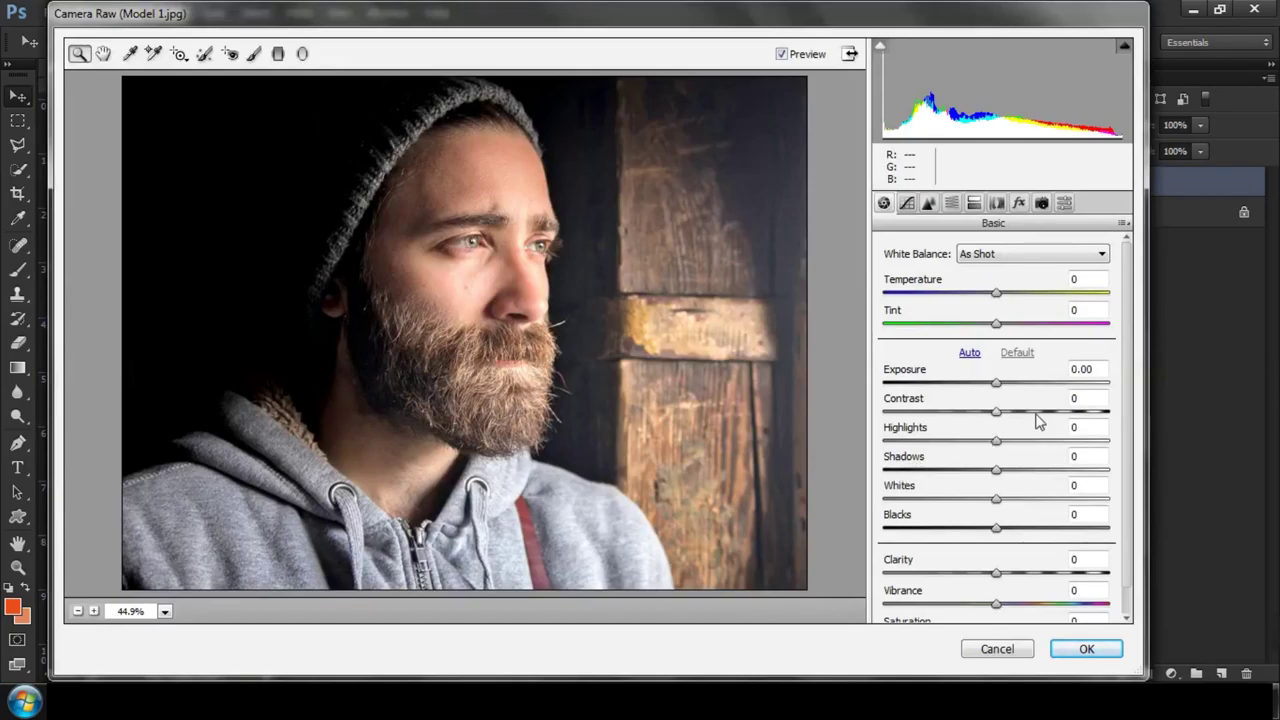
scroll(1130, 292, down, 1)
scroll(1130, 292, down, 2)
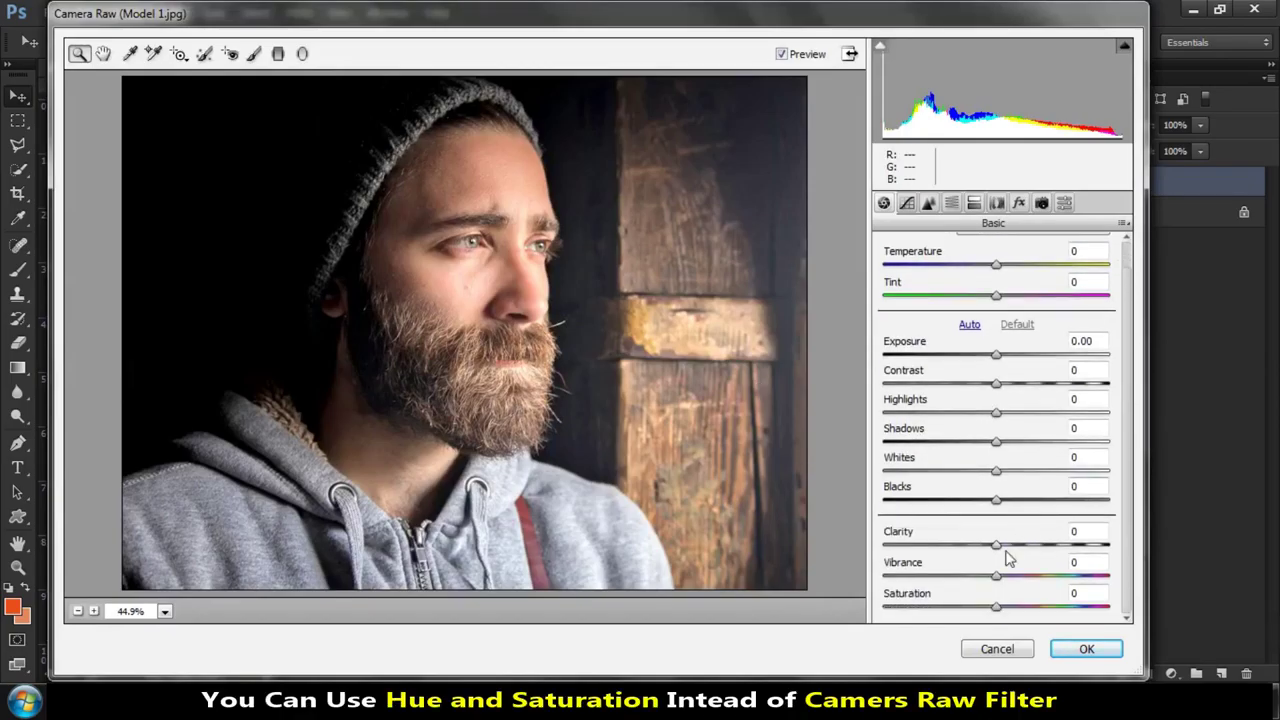
drag(996, 549, 1037, 548)
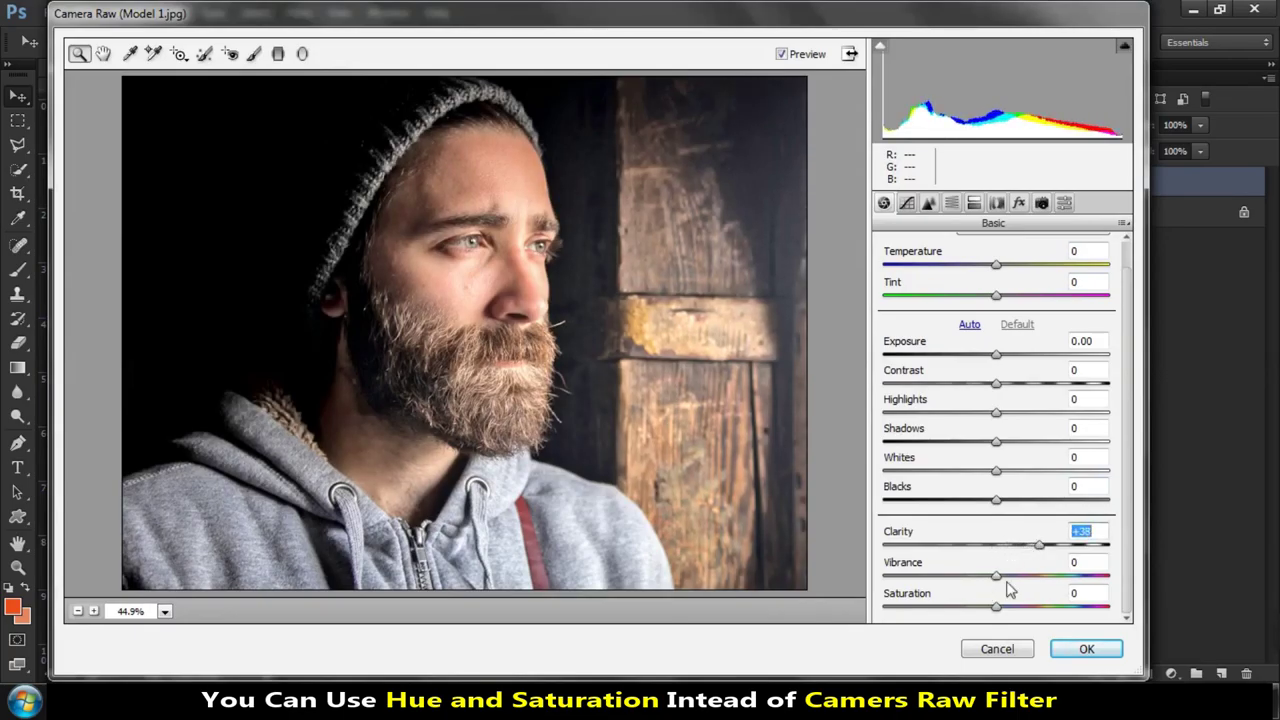
mouse_move(997, 578)
mouse_down()
mouse_move(1020, 579)
mouse_move(1010, 612)
mouse_up()
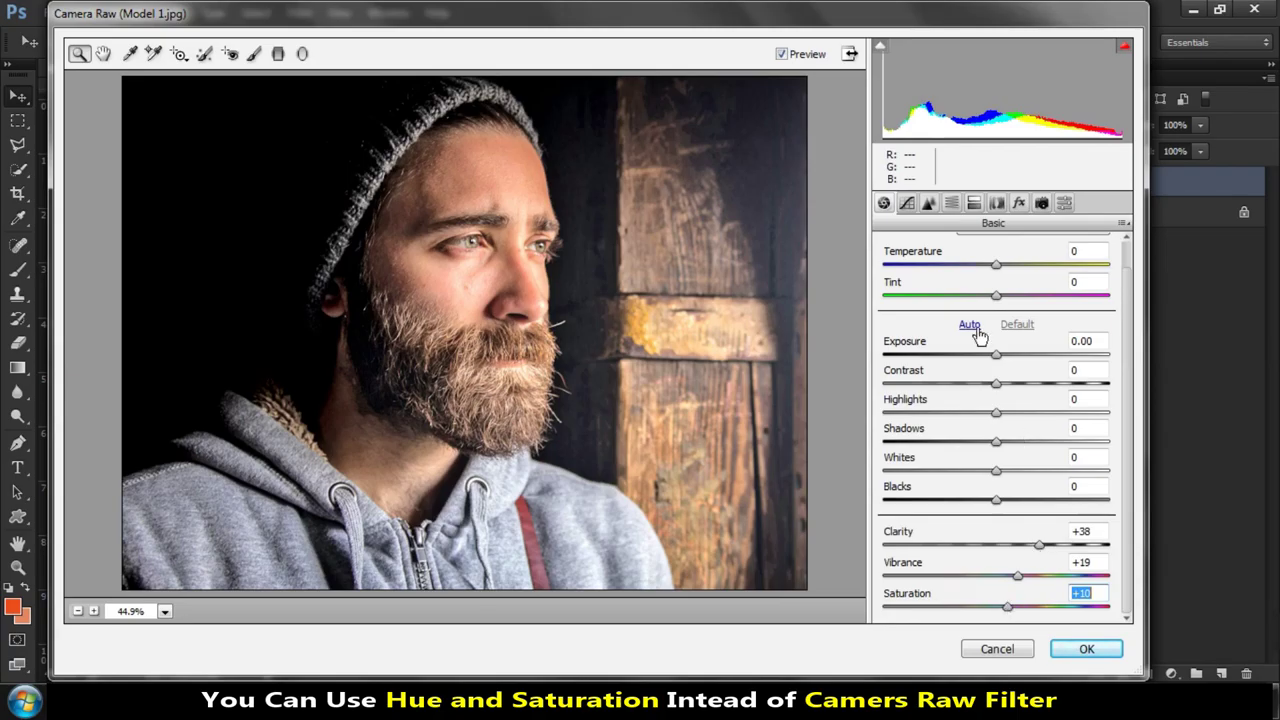
Set Detail sharpening to Amount 15 and Detail 31, then apply the Camera Raw Filter
click(928, 203)
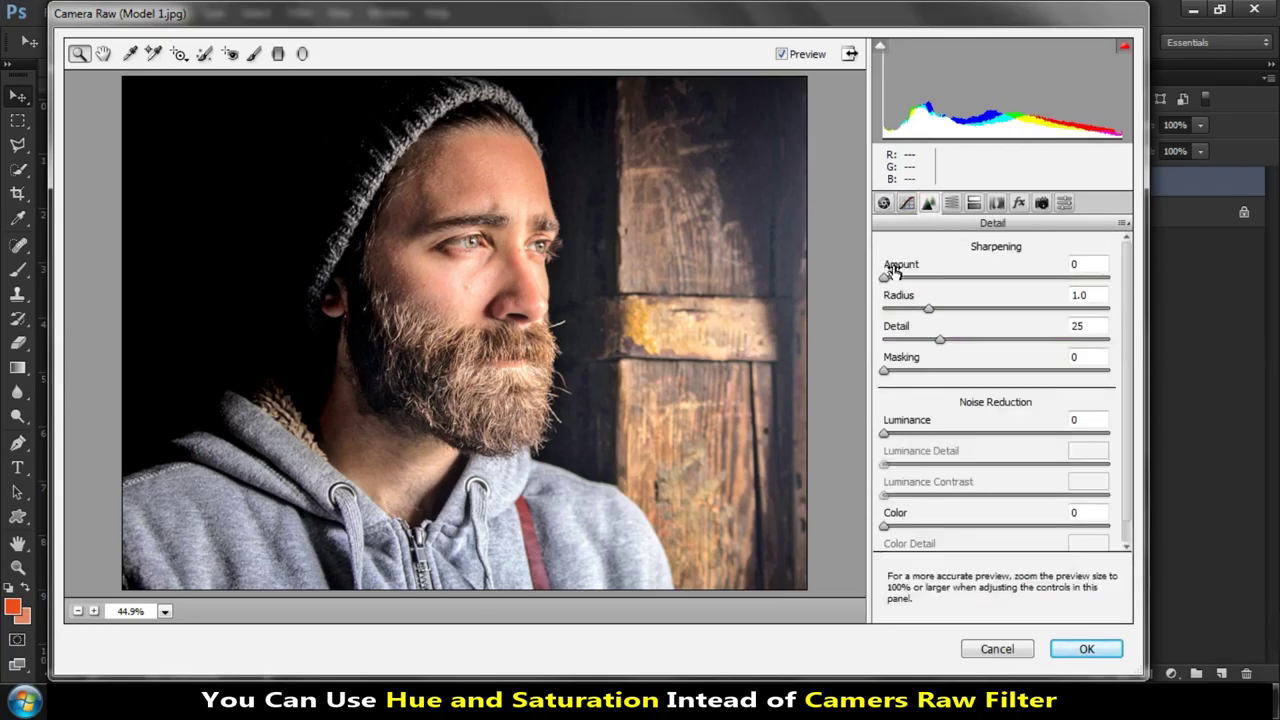
drag(885, 278, 905, 280)
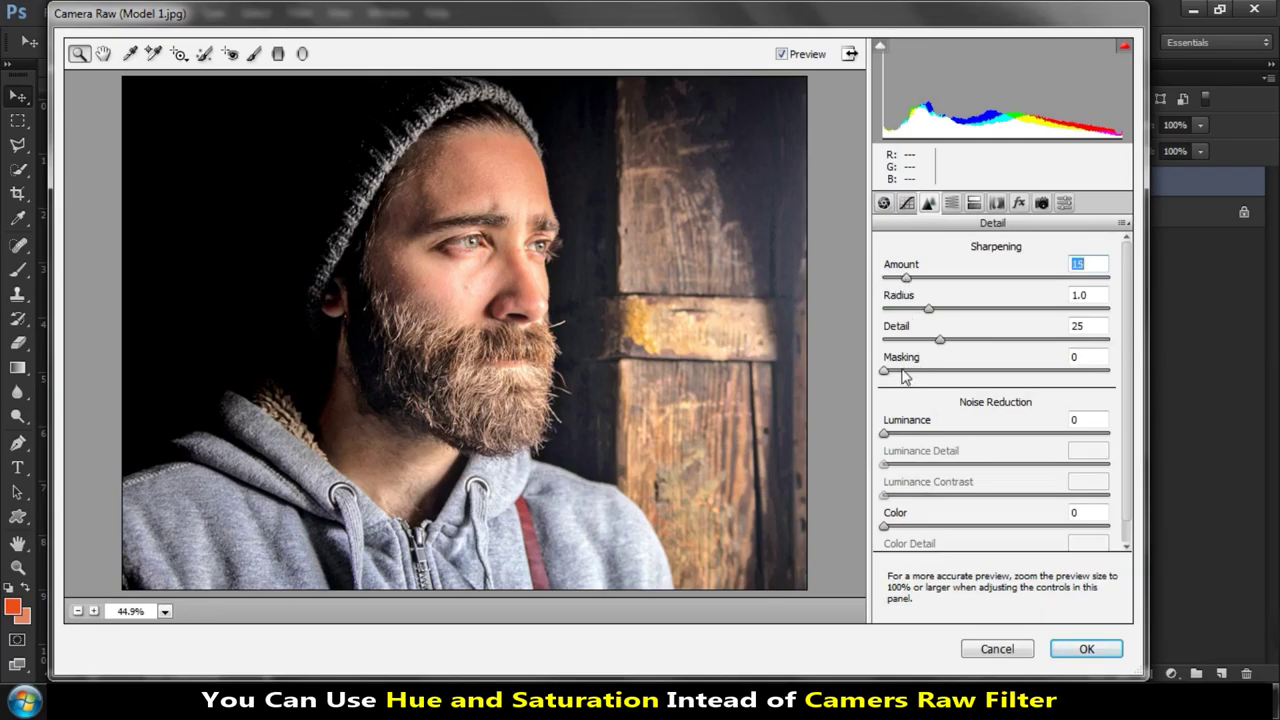
click(942, 340)
drag(945, 343, 955, 345)
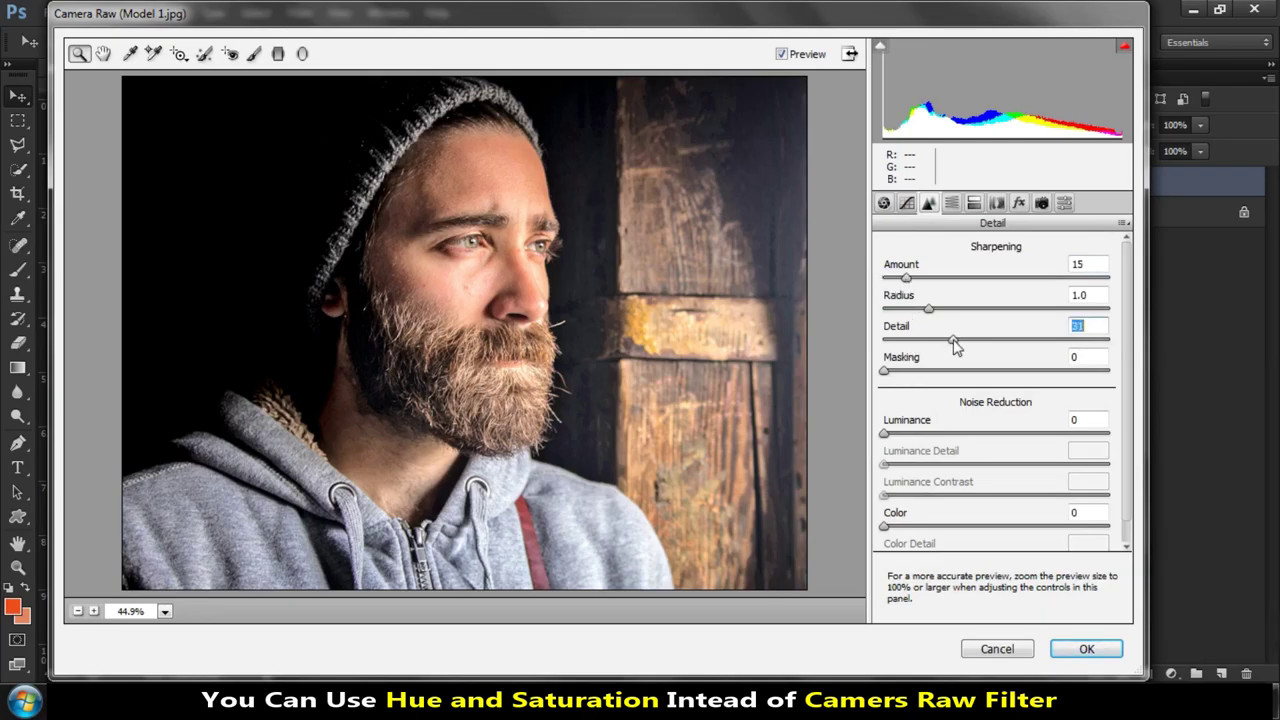
click(1077, 650)
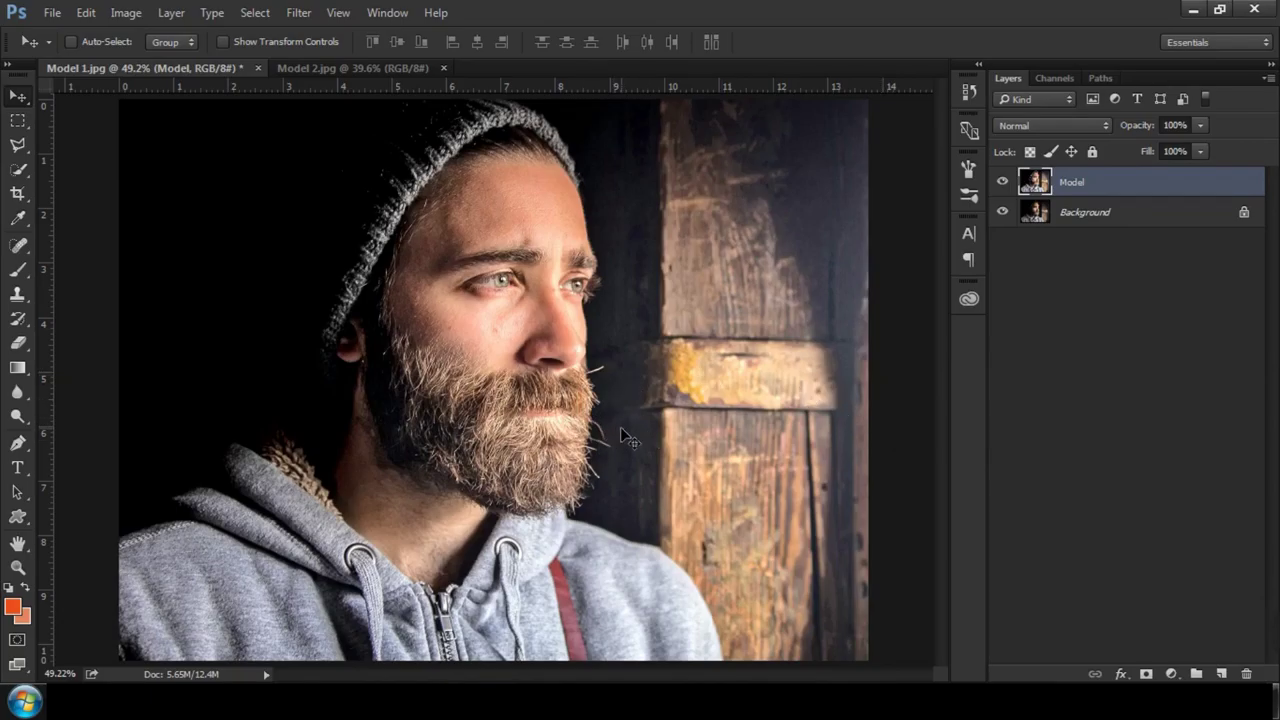
Select the Model layer and duplicate it into a Model copy layer
click(299, 12)
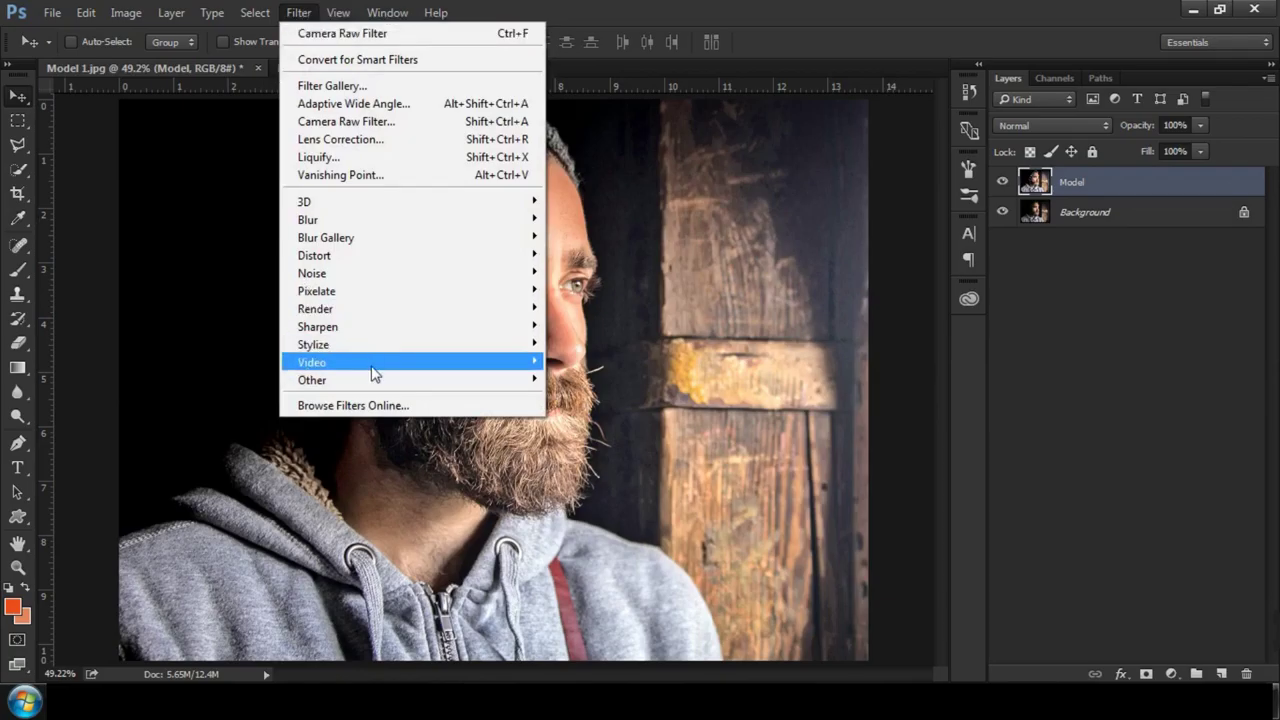
key(Escape)
click(1090, 186)
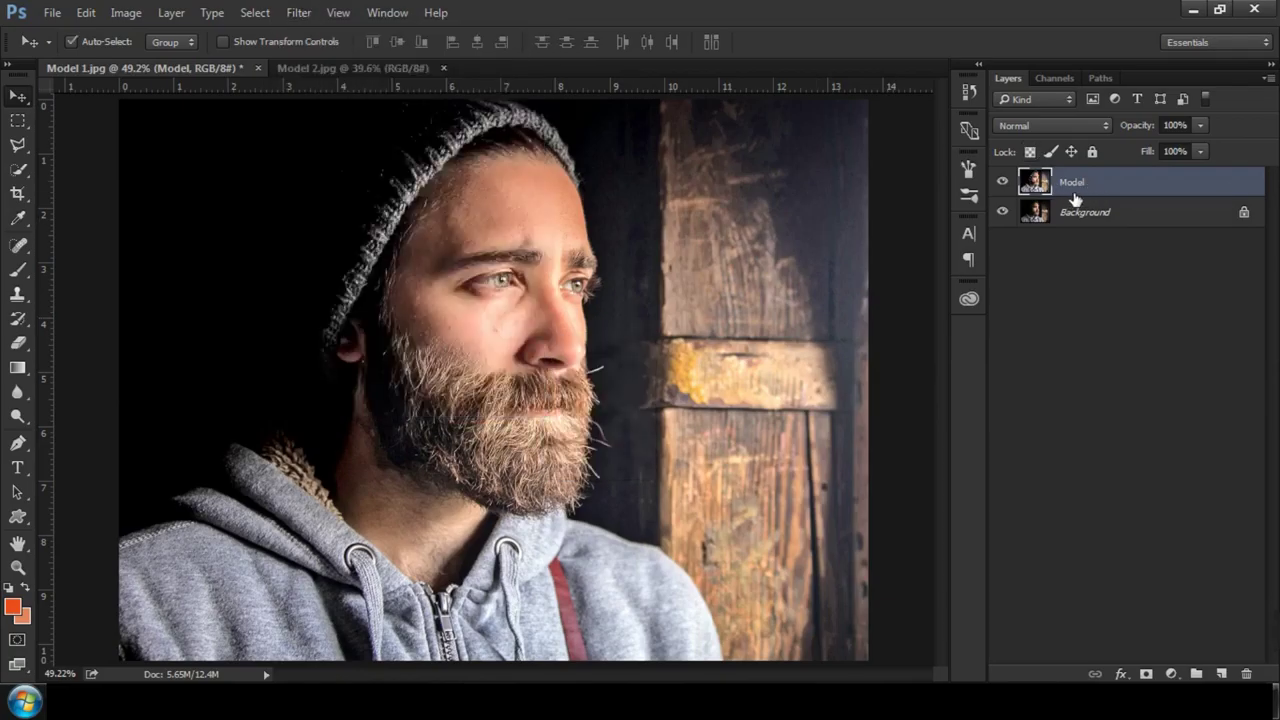
key(ctrl+j)
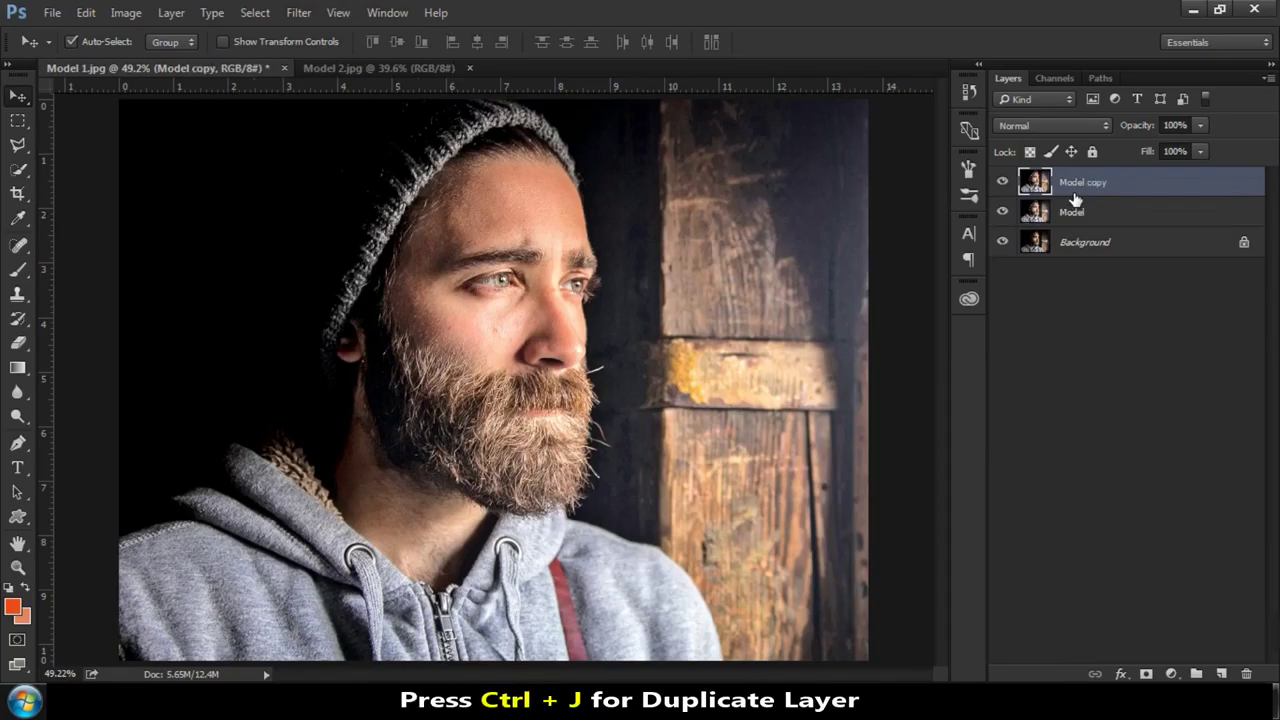
Apply a 2.0-pixel High Pass filter to Model copy and set its blend mode to Overlay
click(298, 13)
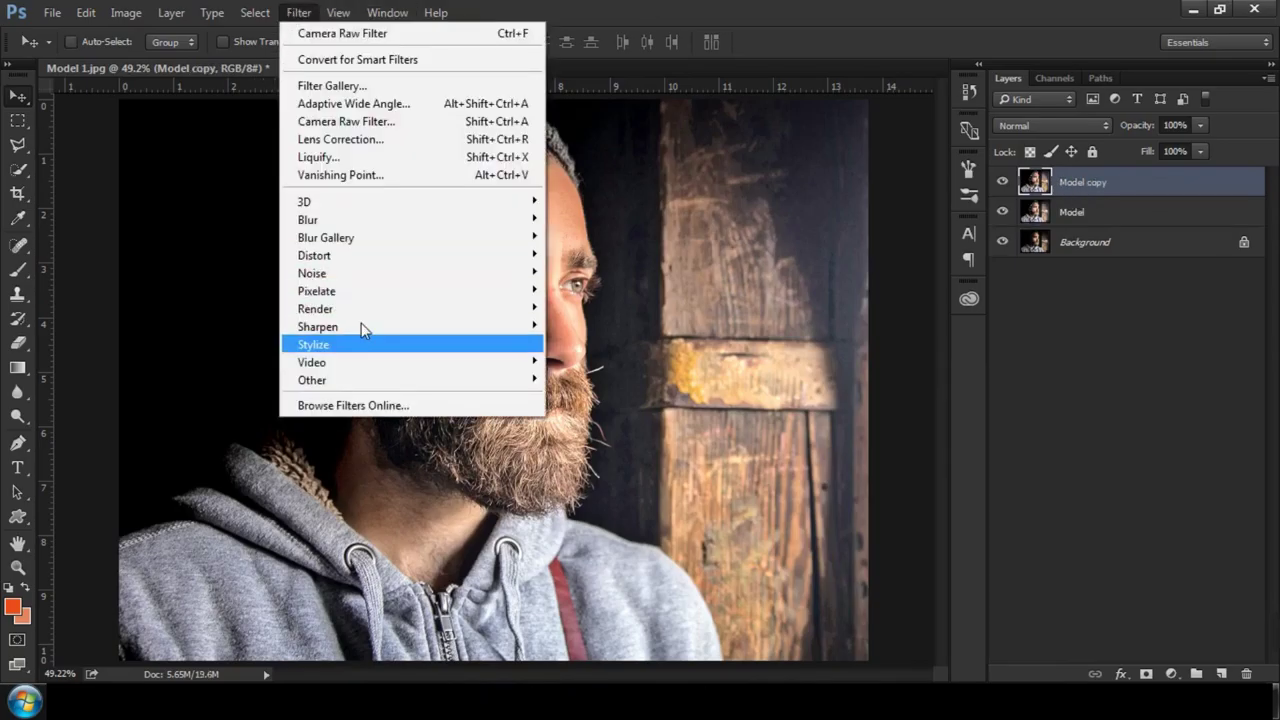
mouse_move(410, 380)
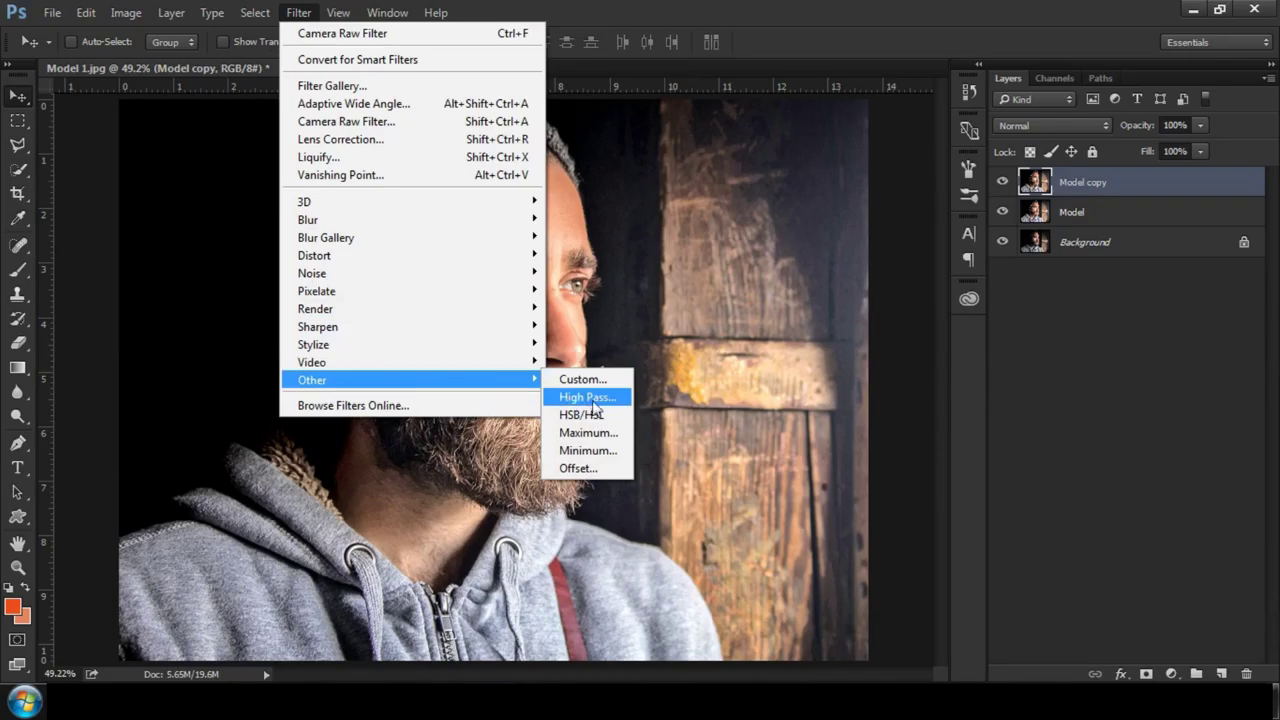
click(587, 398)
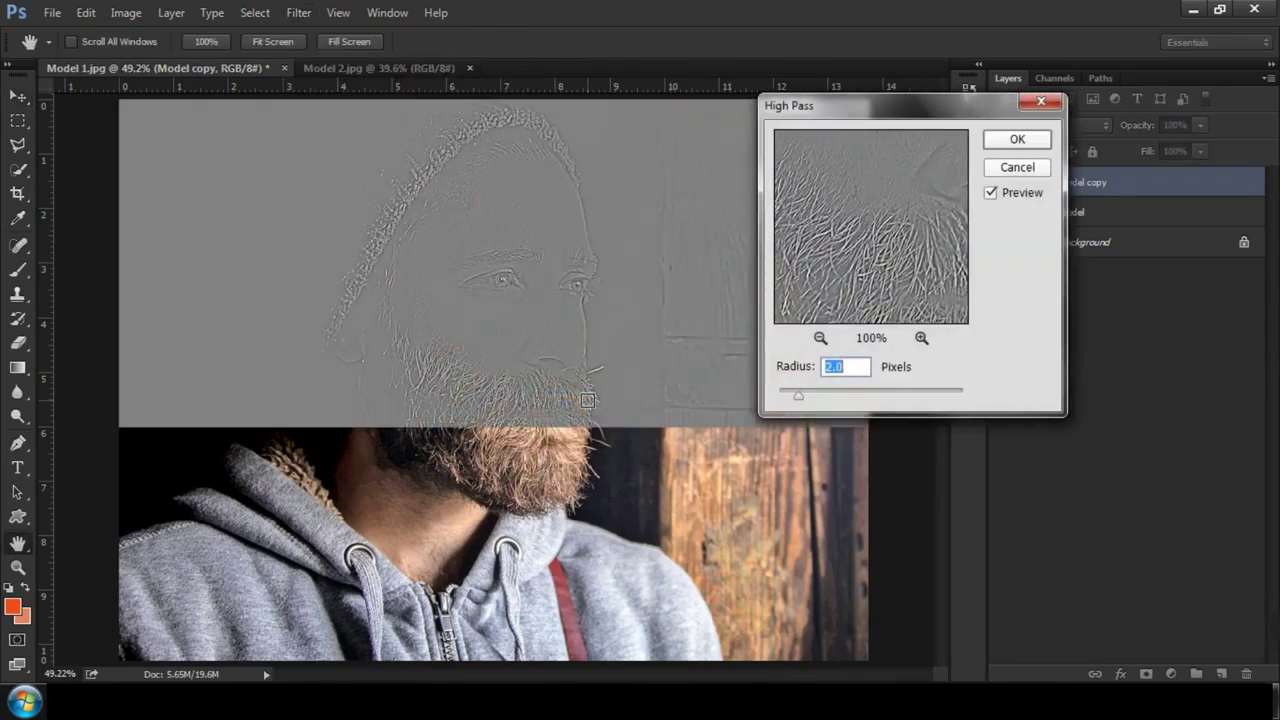
click(1014, 139)
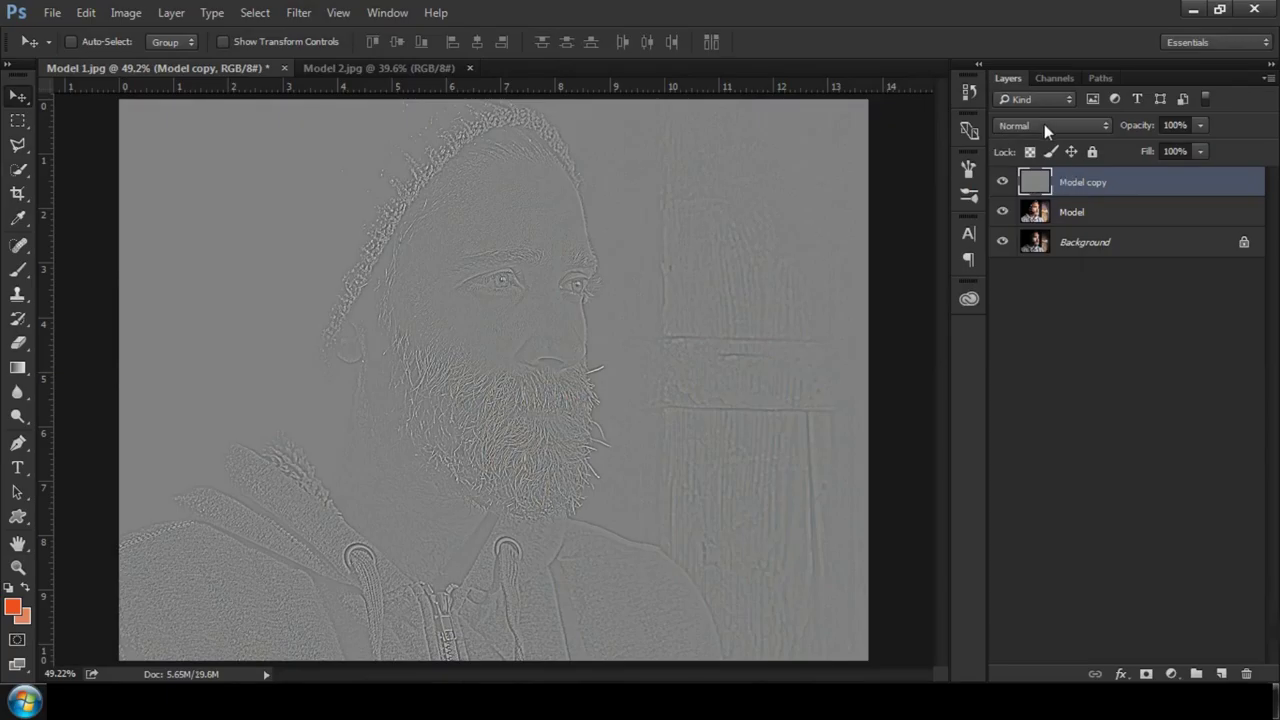
click(1043, 125)
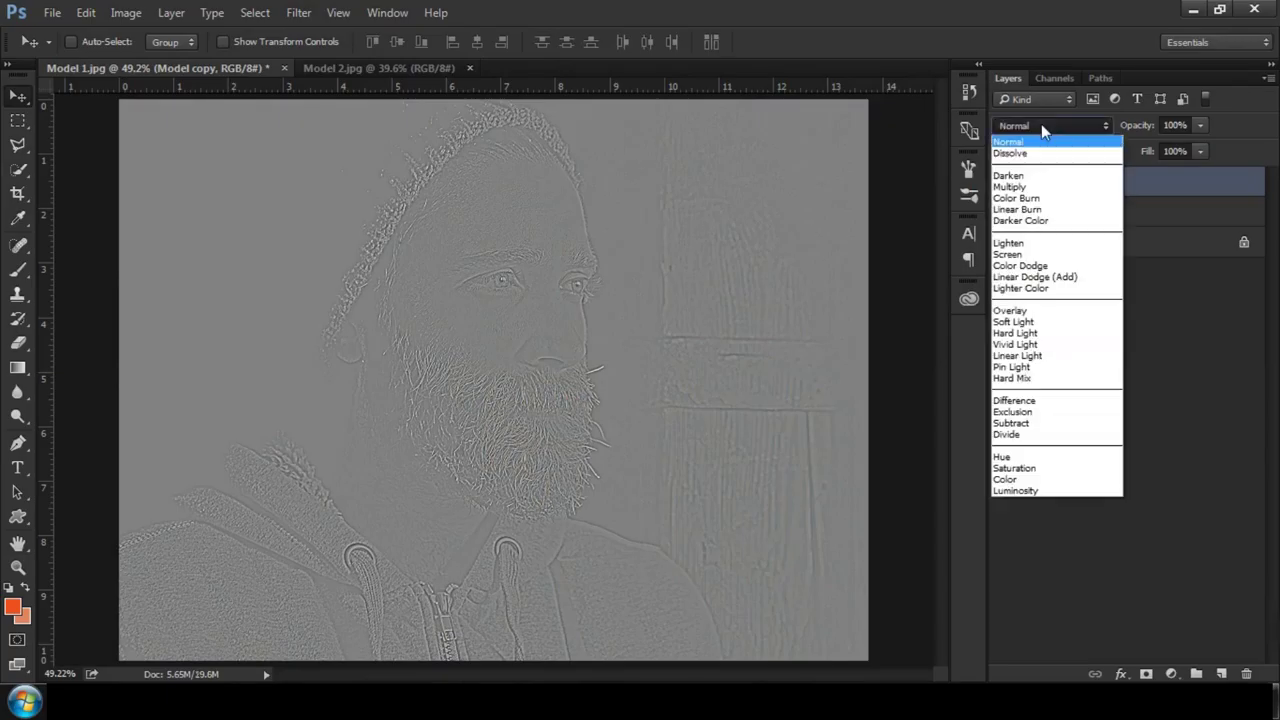
click(1043, 311)
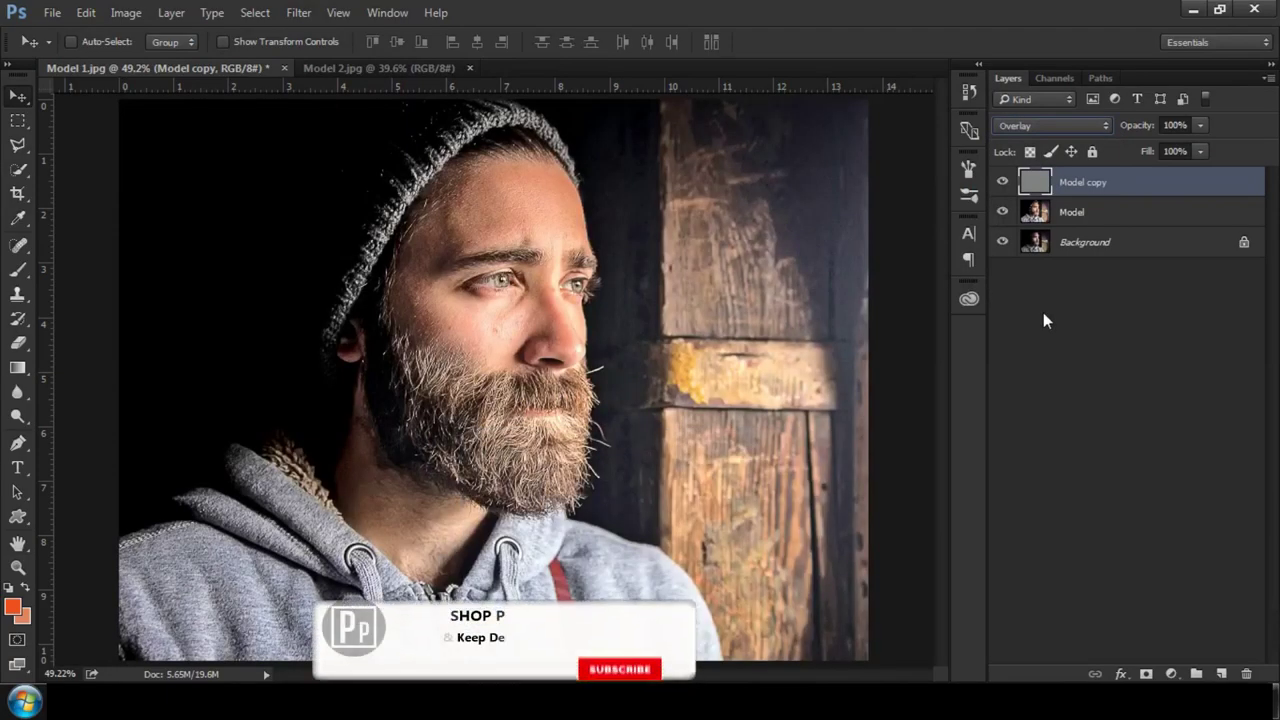
Select both Model copy and Model layers and merge them into one Model copy layer
shift+click(1074, 211)
right_click(1074, 211)
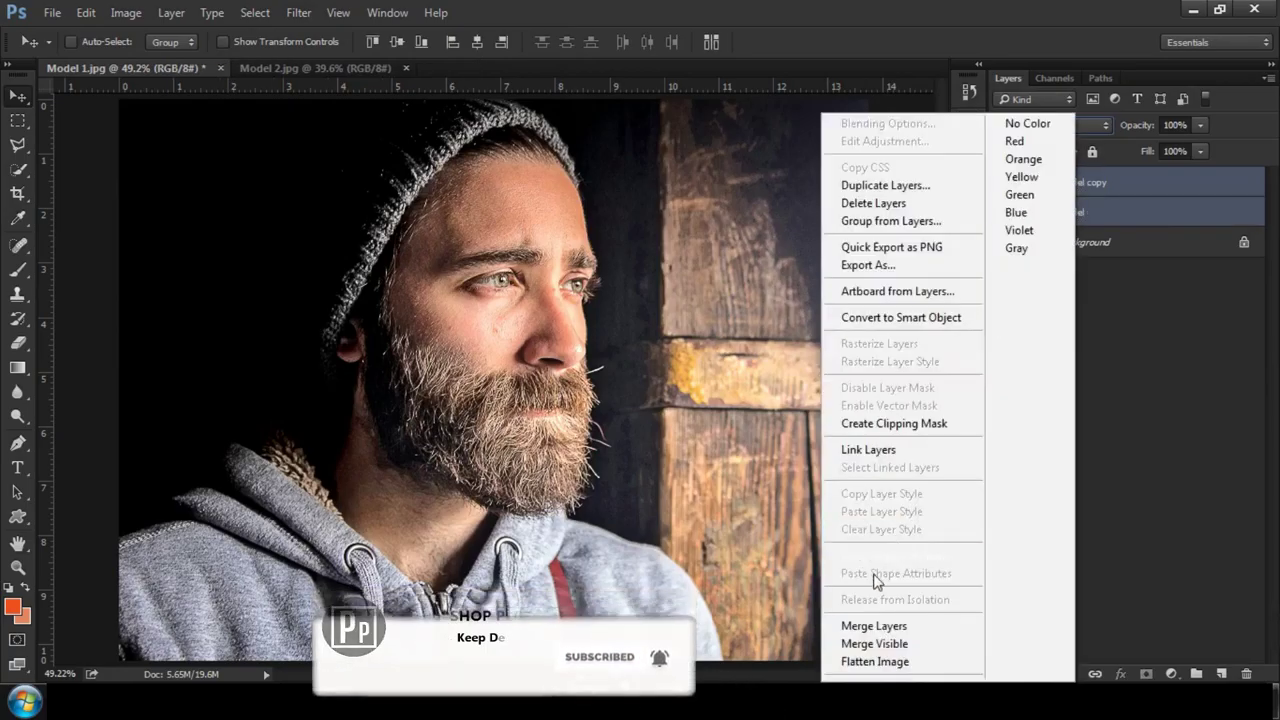
click(893, 627)
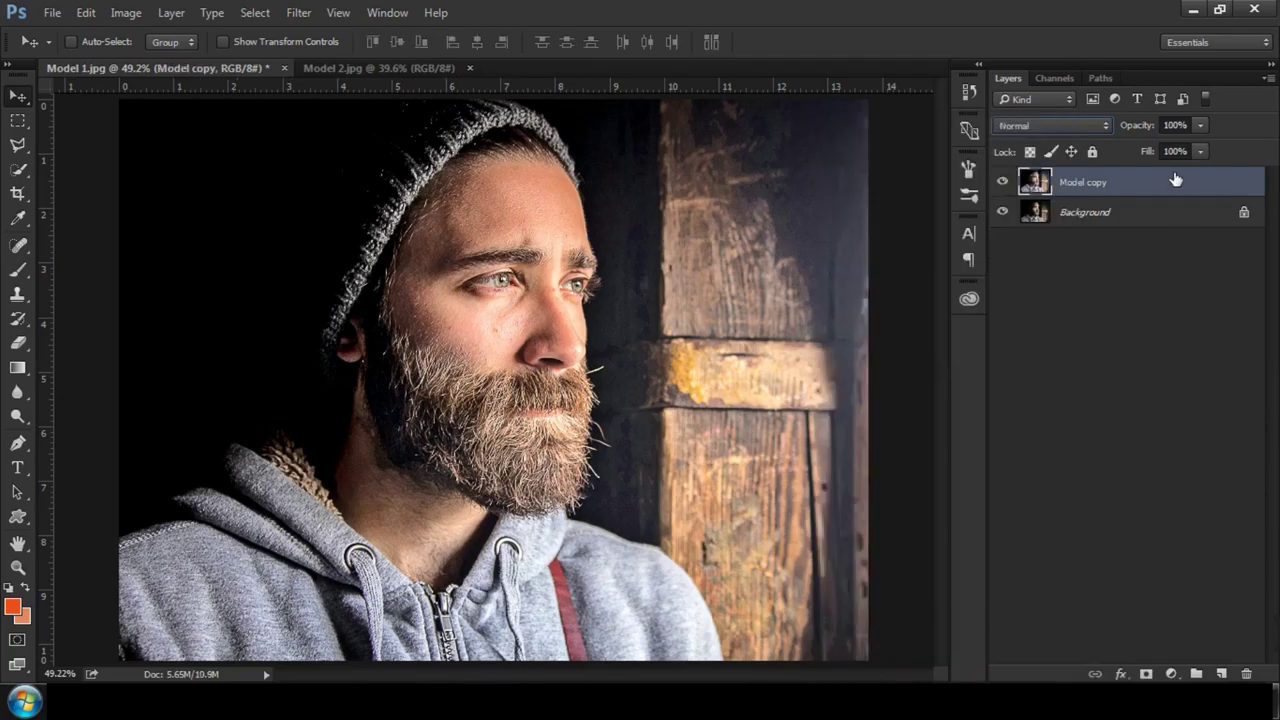
click(299, 13)
mouse_move(318, 326)
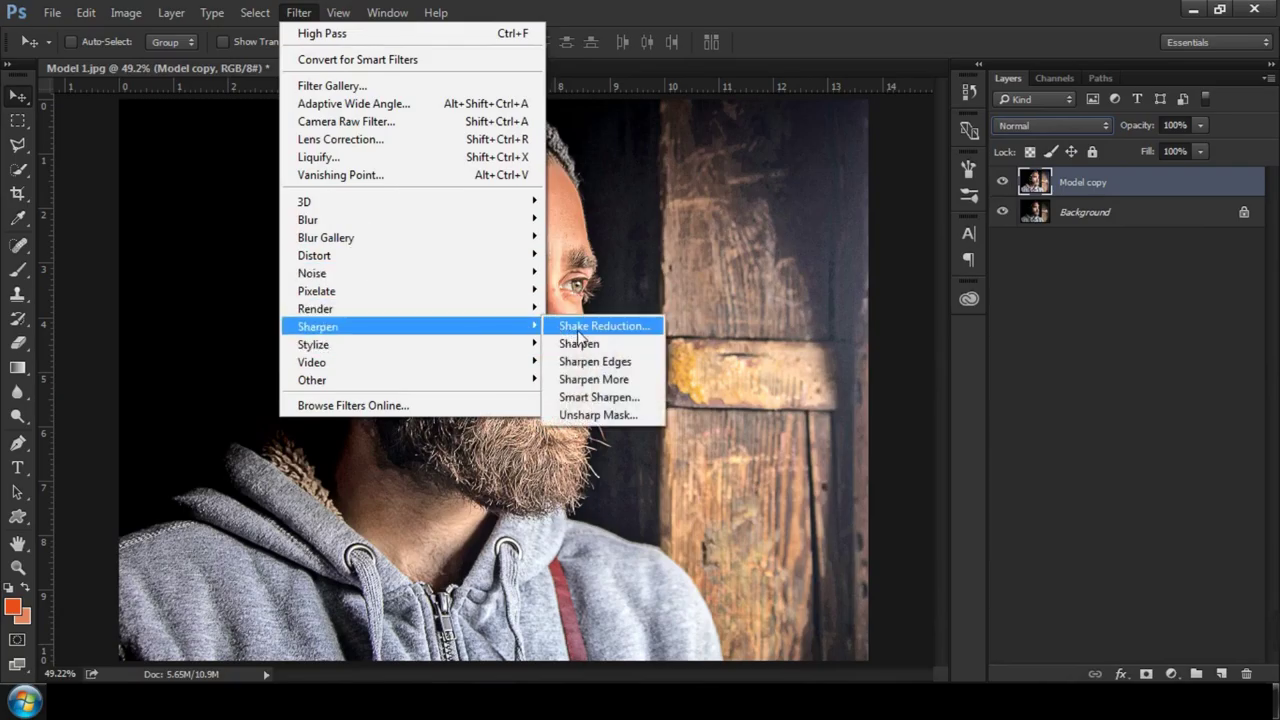
Apply Unsharp Mask to Model copy at Amount about 130%, Radius 2.0 pixels, Threshold 0
click(590, 415)
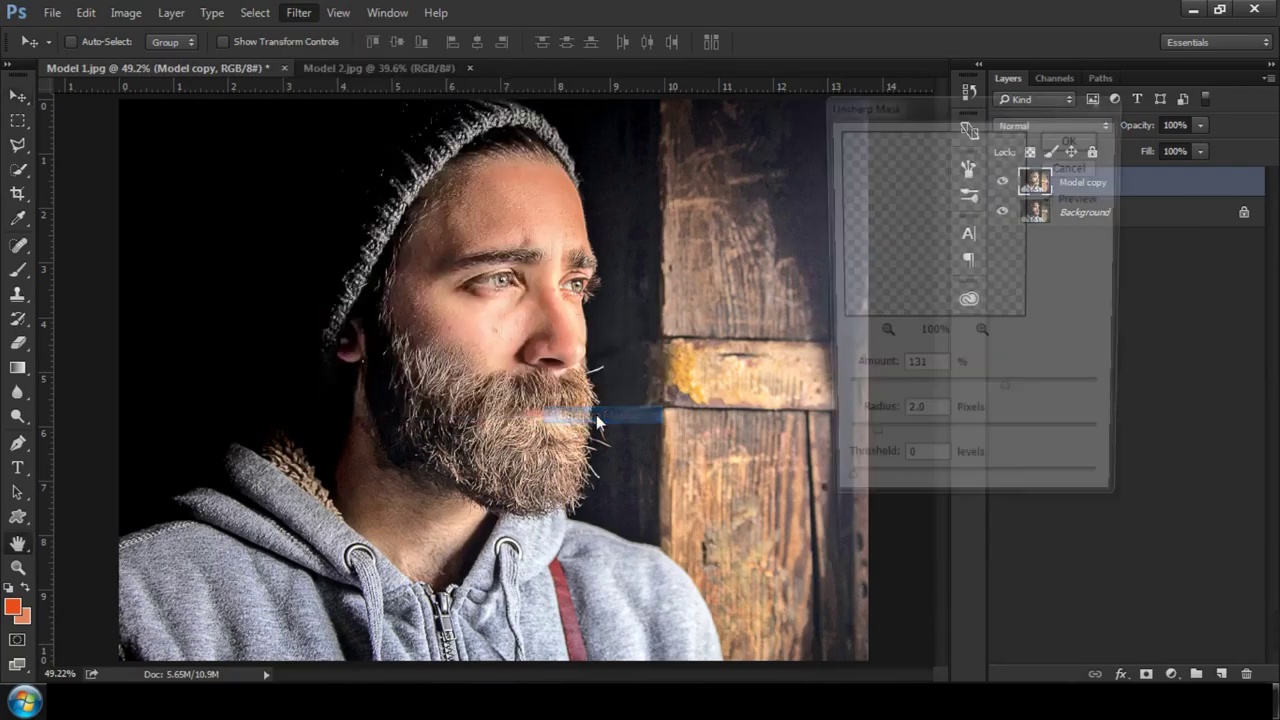
drag(1007, 396, 1012, 396)
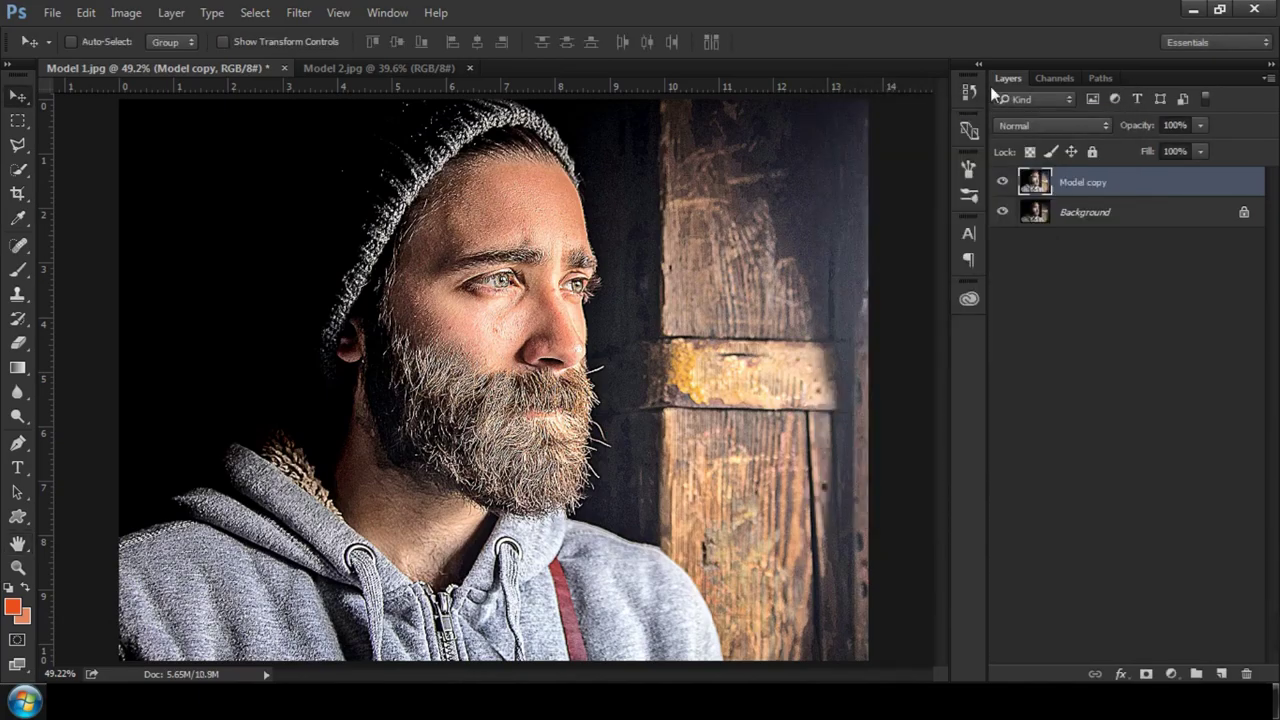
click(291, 13)
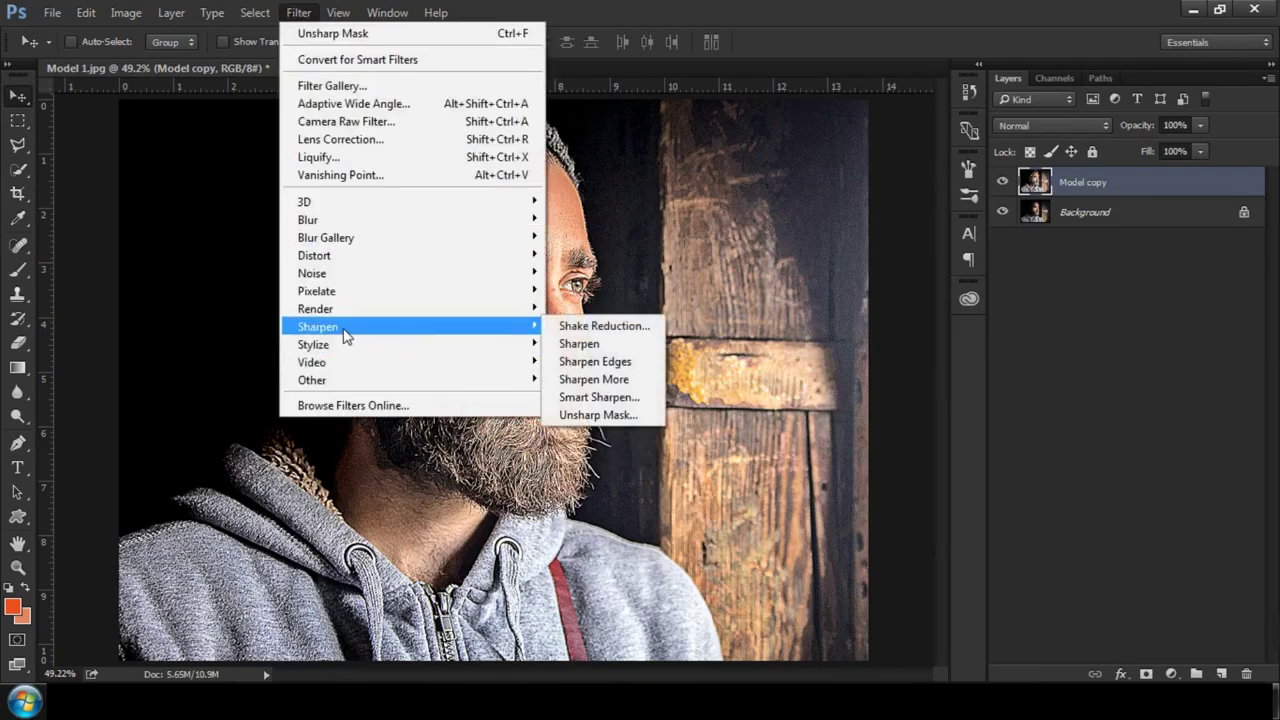
mouse_move(410, 344)
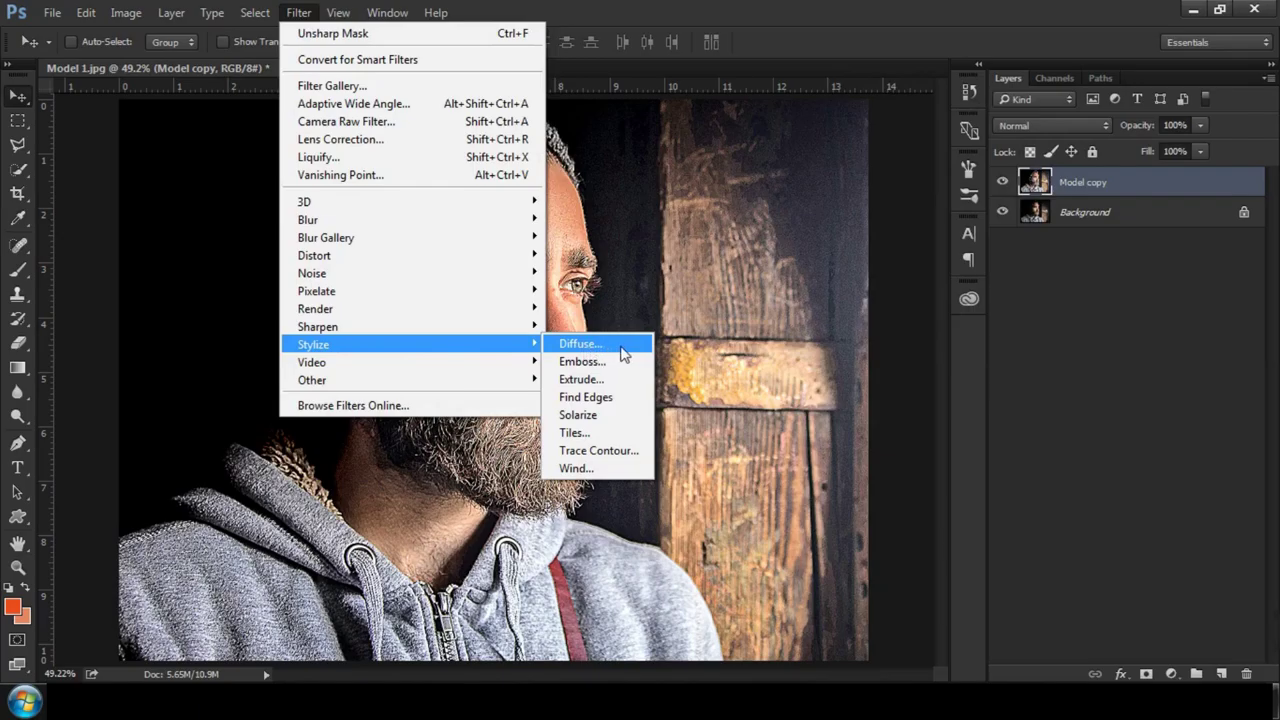
Apply the Diffuse filter in Anisotropic mode to the Model copy layer
click(621, 347)
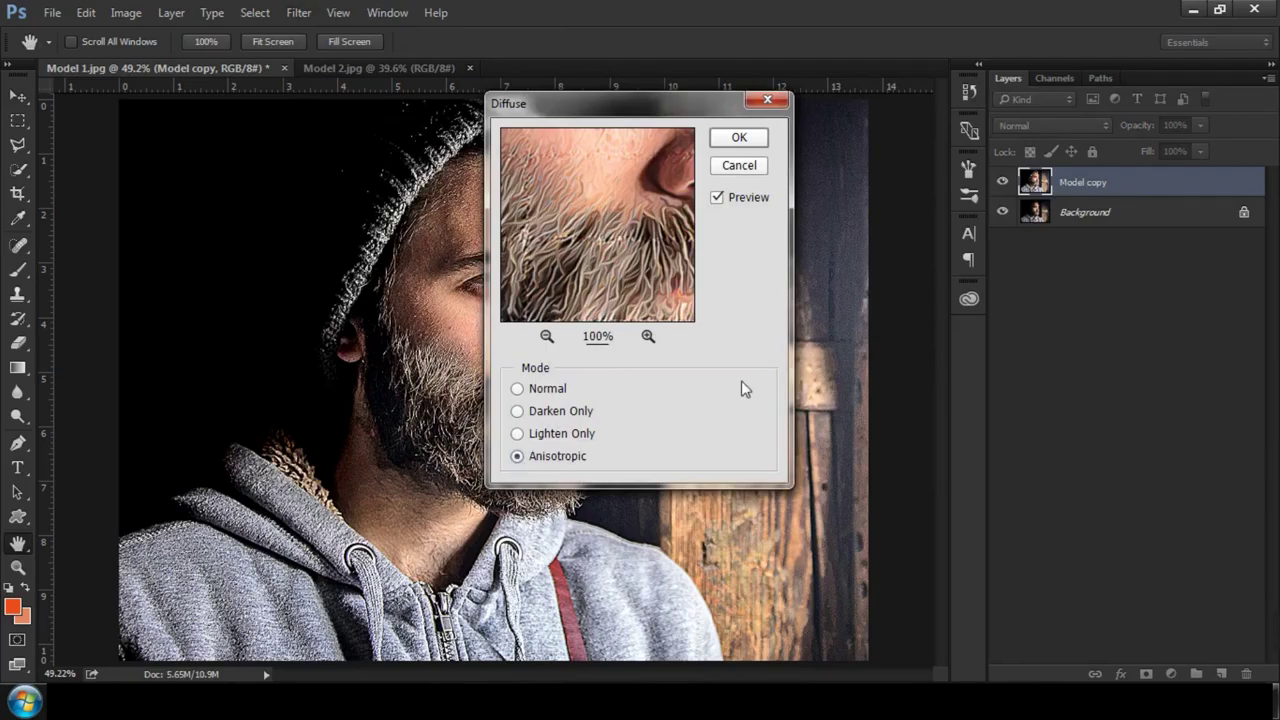
click(742, 139)
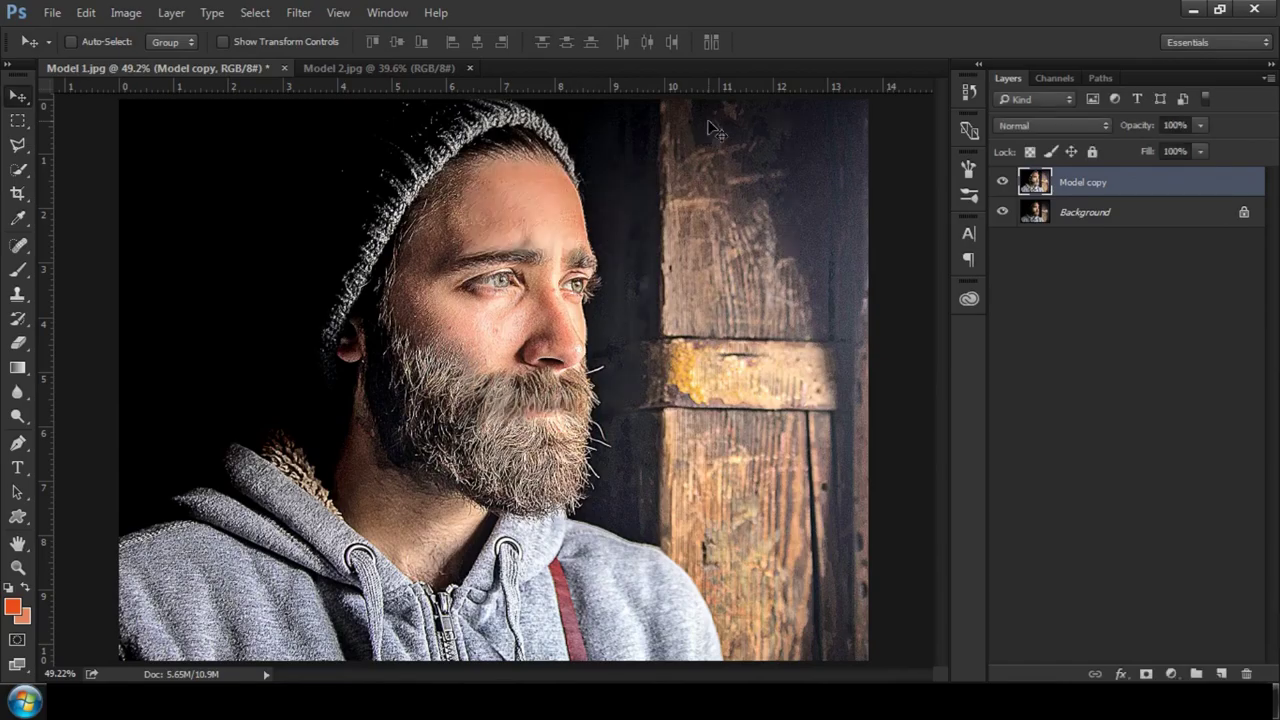
click(126, 13)
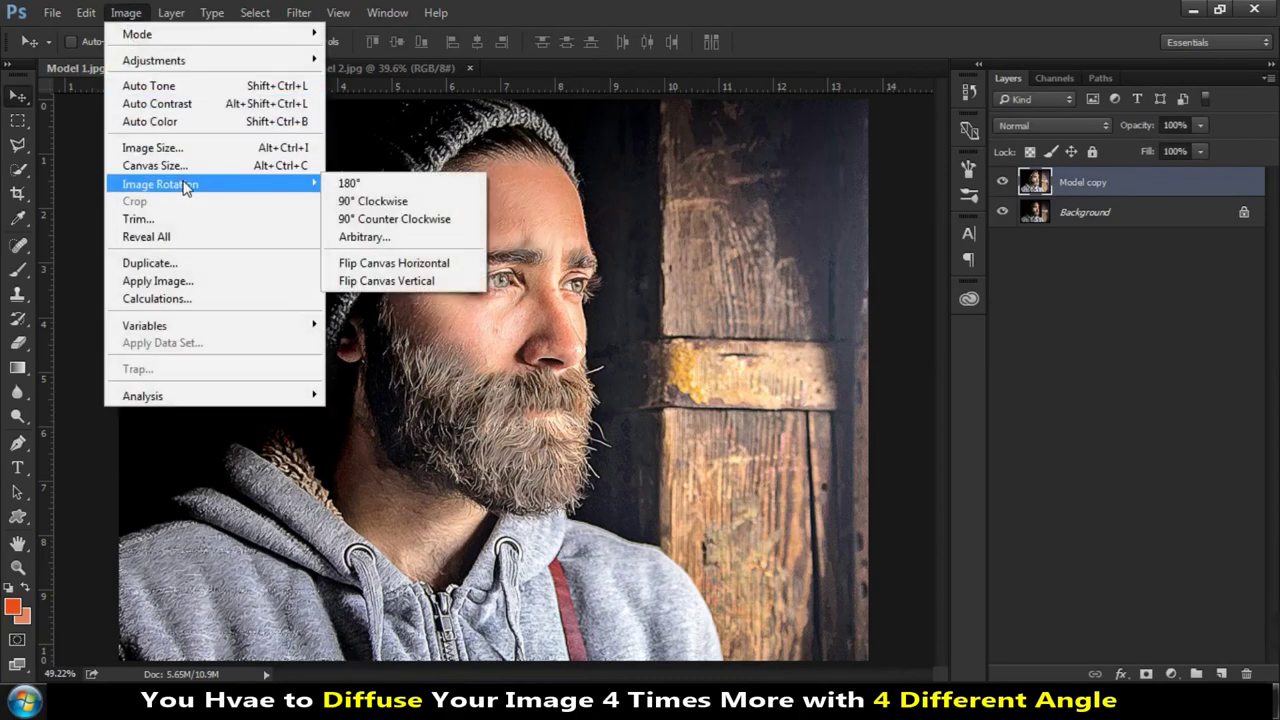
mouse_move(160, 184)
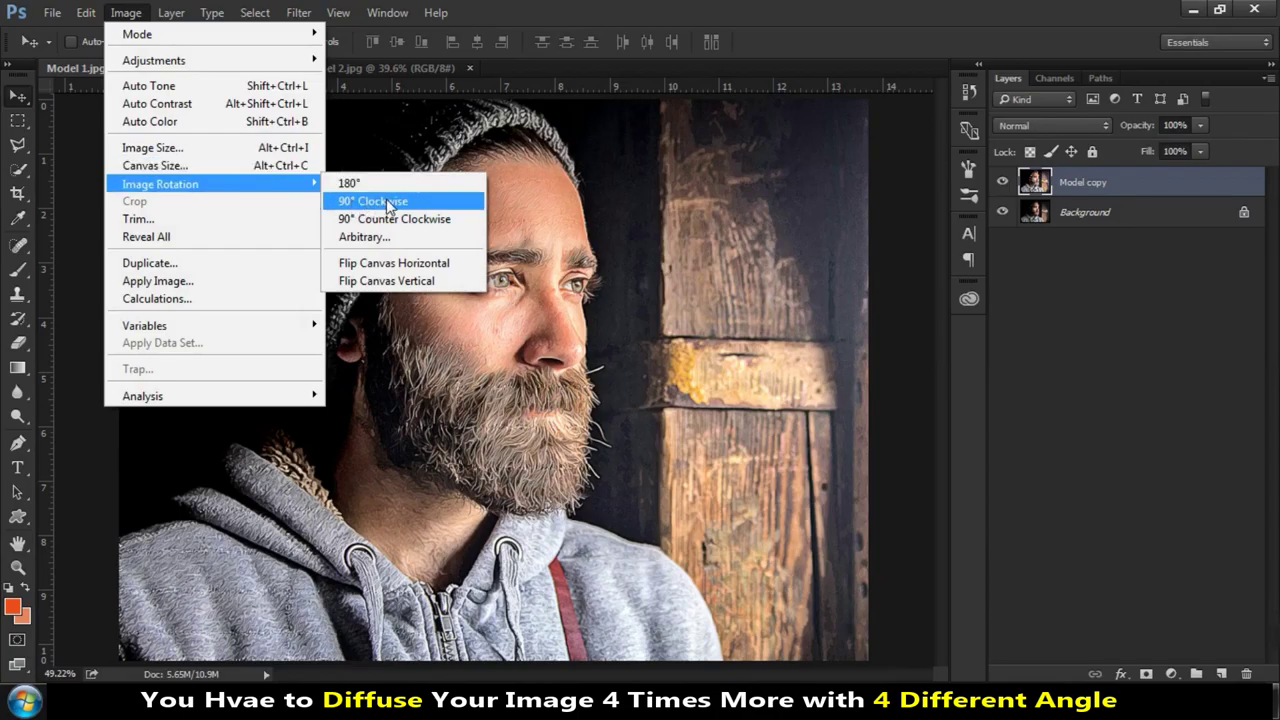
Rotate the image 90° clockwise twice, reapplying Diffuse after each turn
click(390, 202)
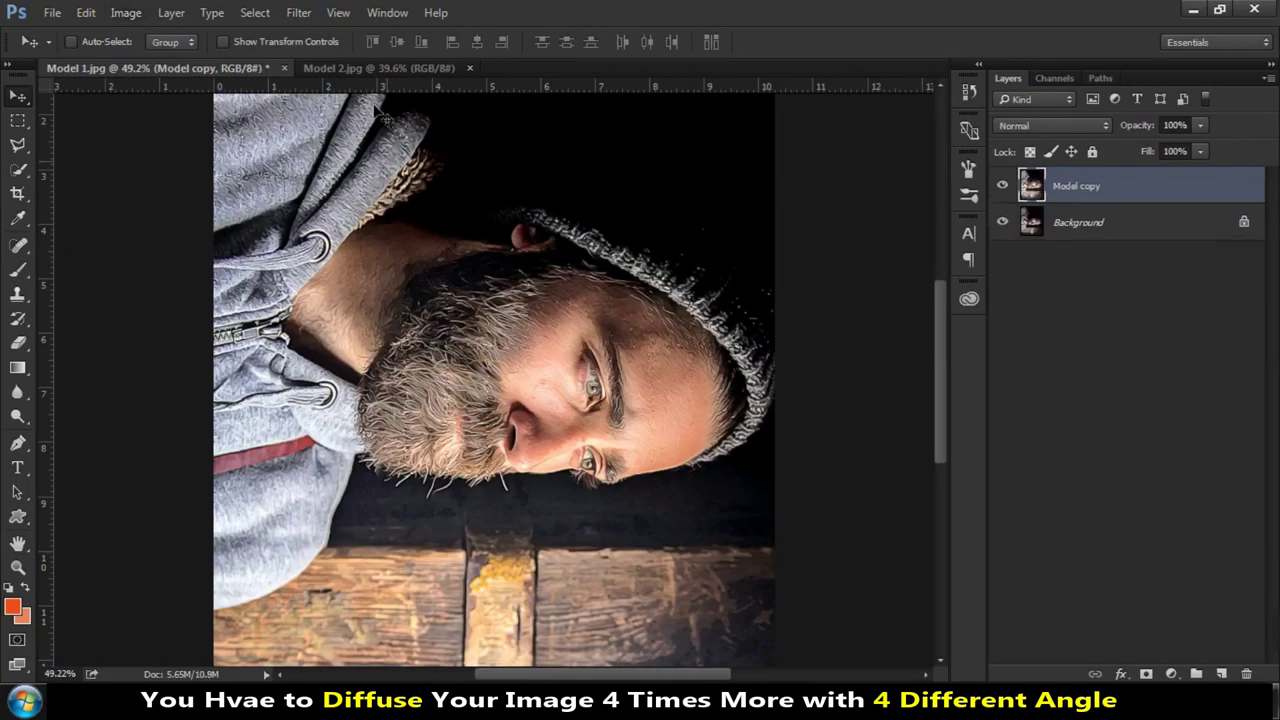
click(292, 13)
click(255, 13)
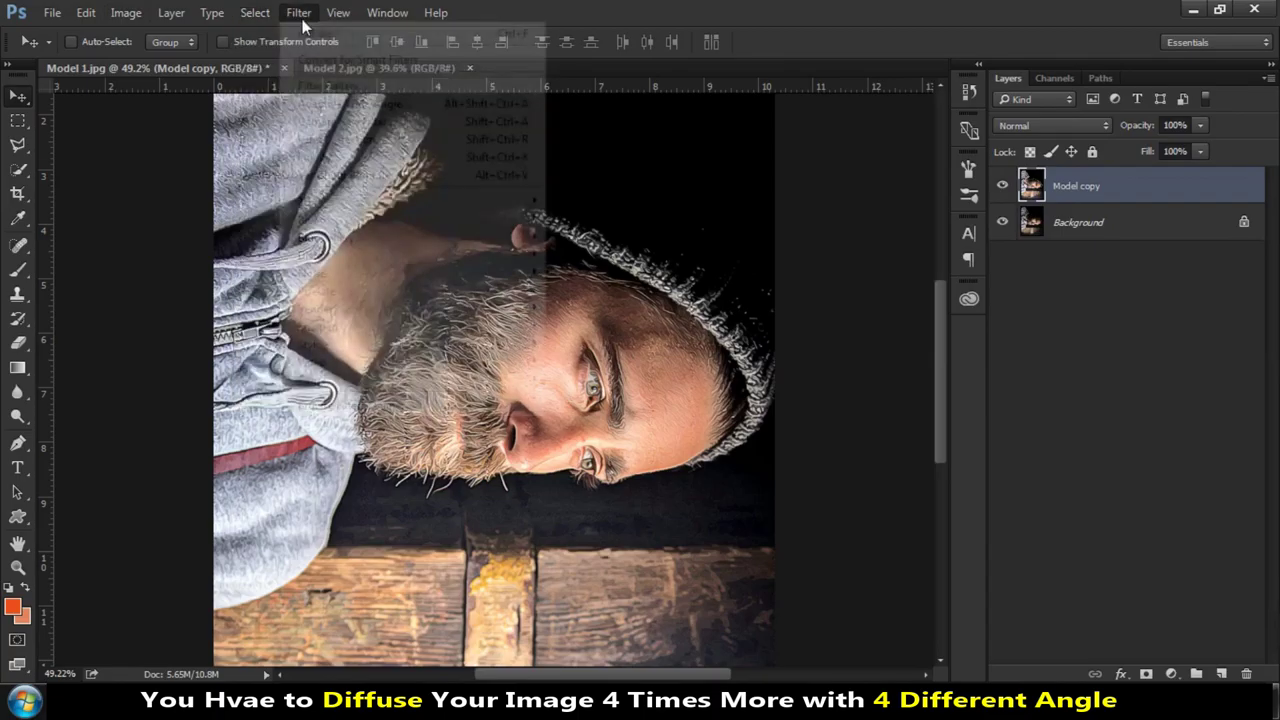
click(298, 13)
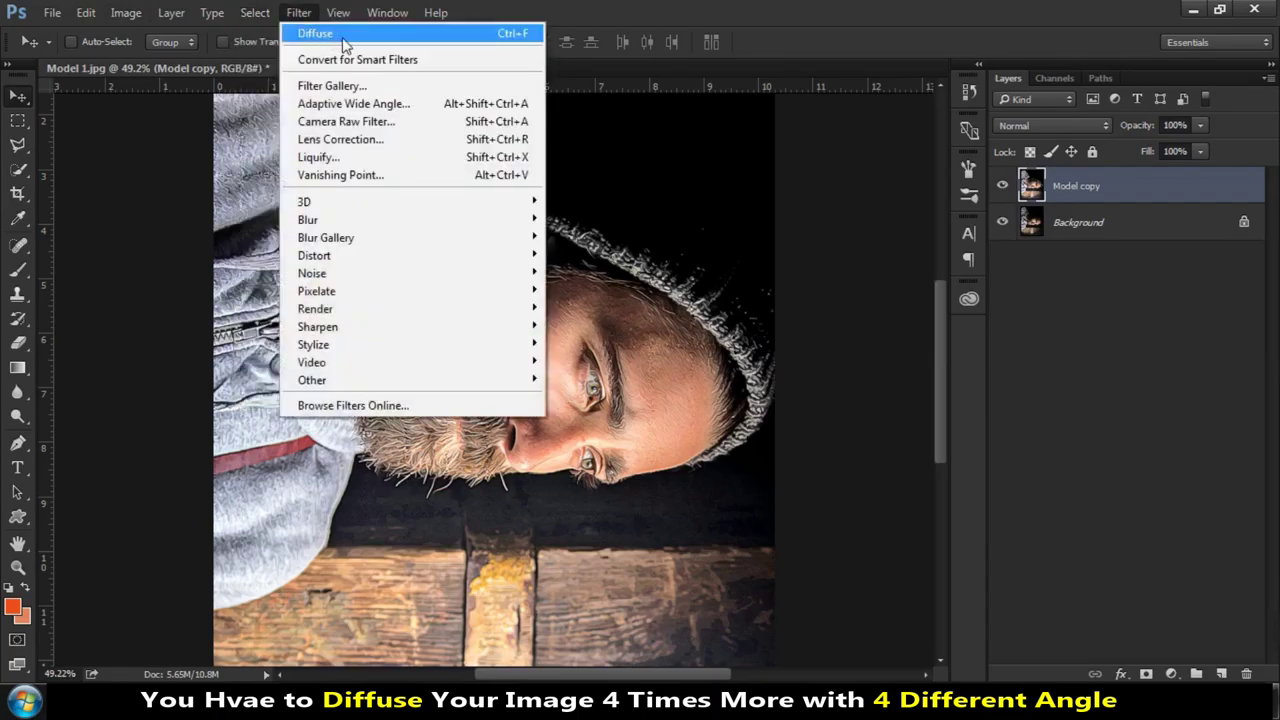
click(343, 36)
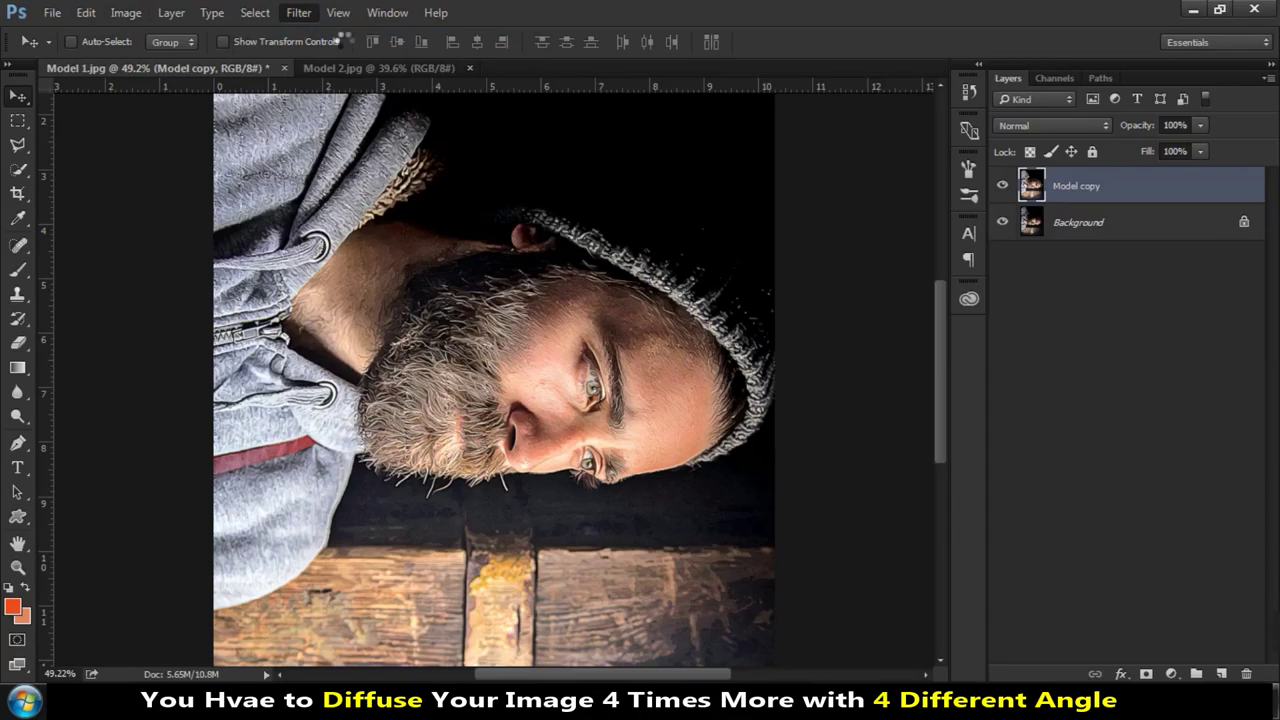
click(128, 15)
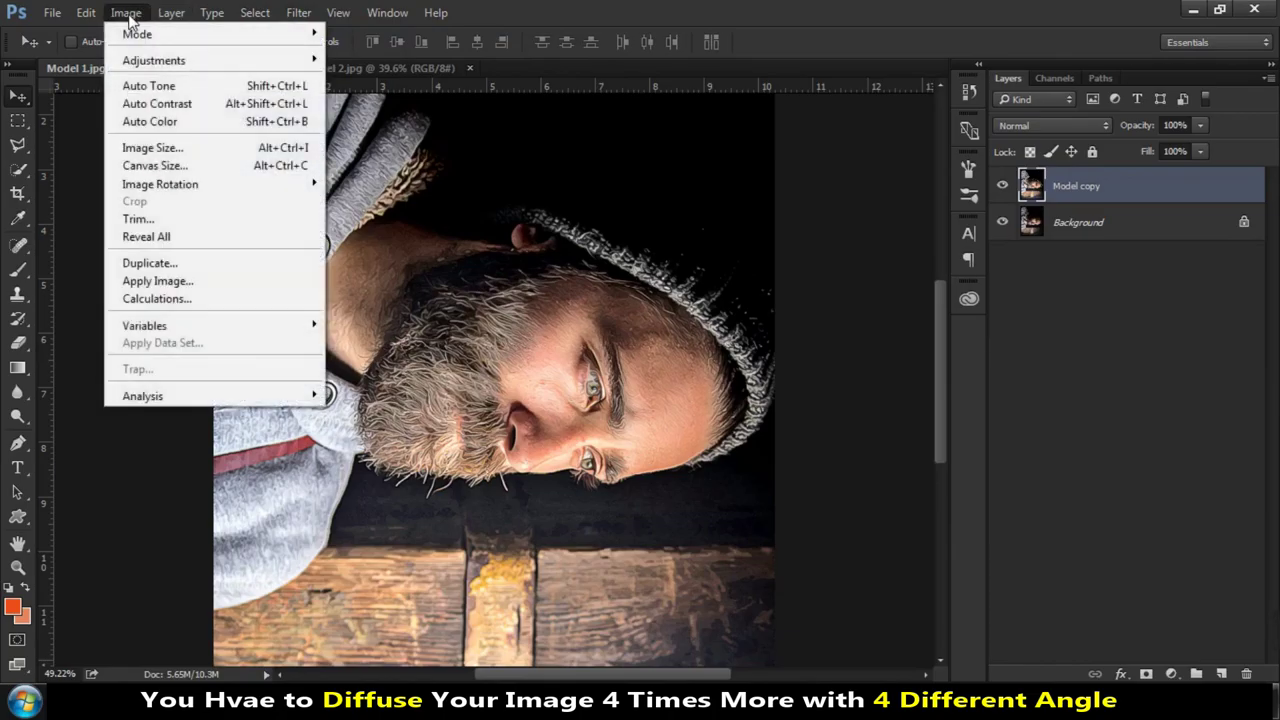
mouse_move(160, 184)
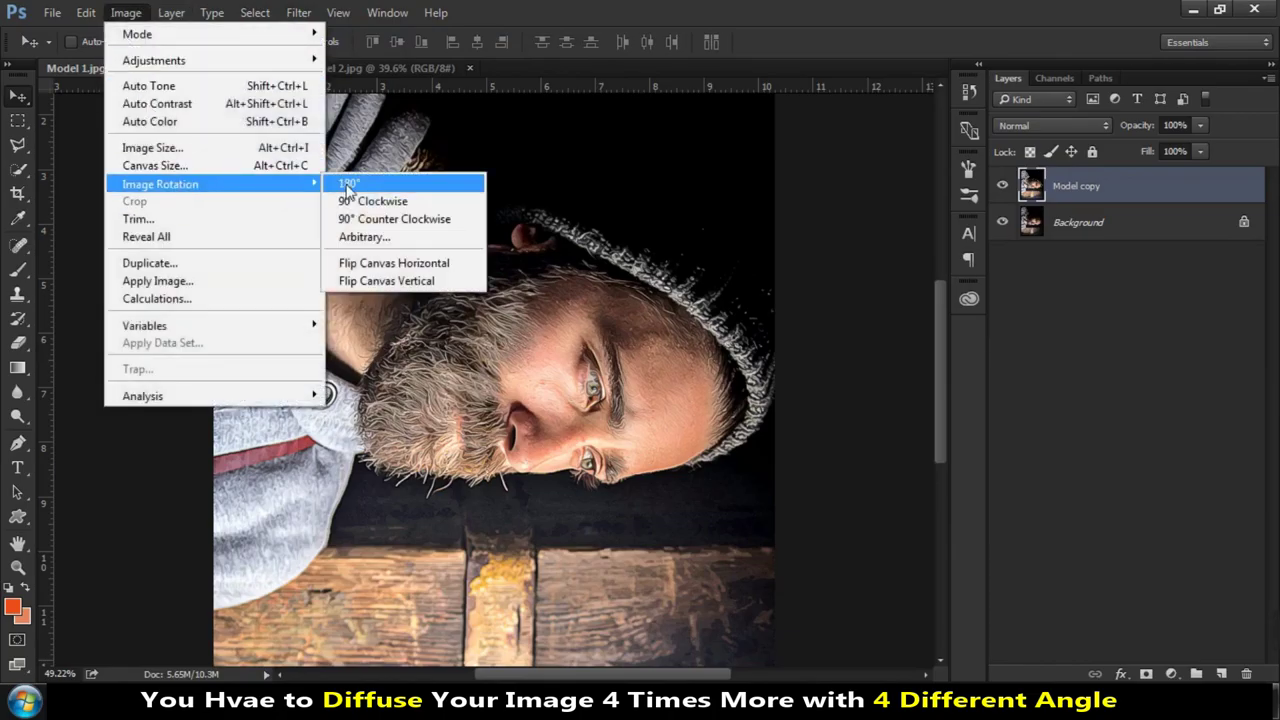
click(385, 207)
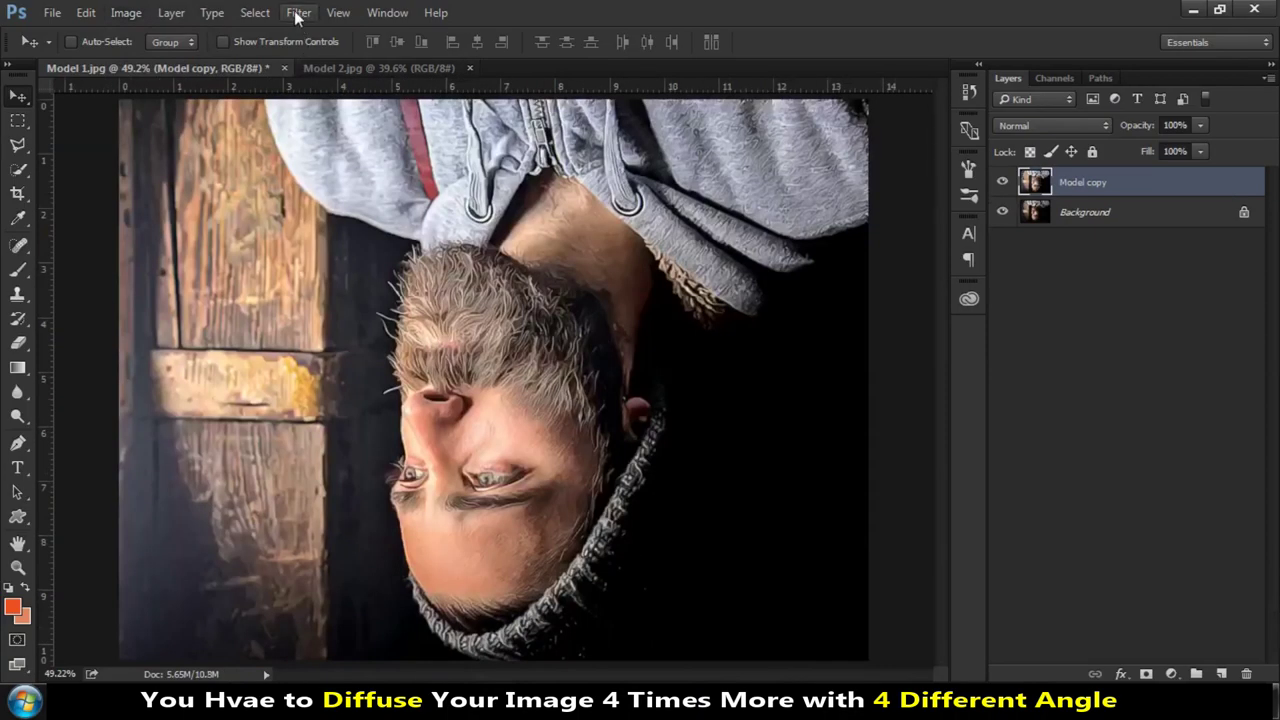
click(298, 13)
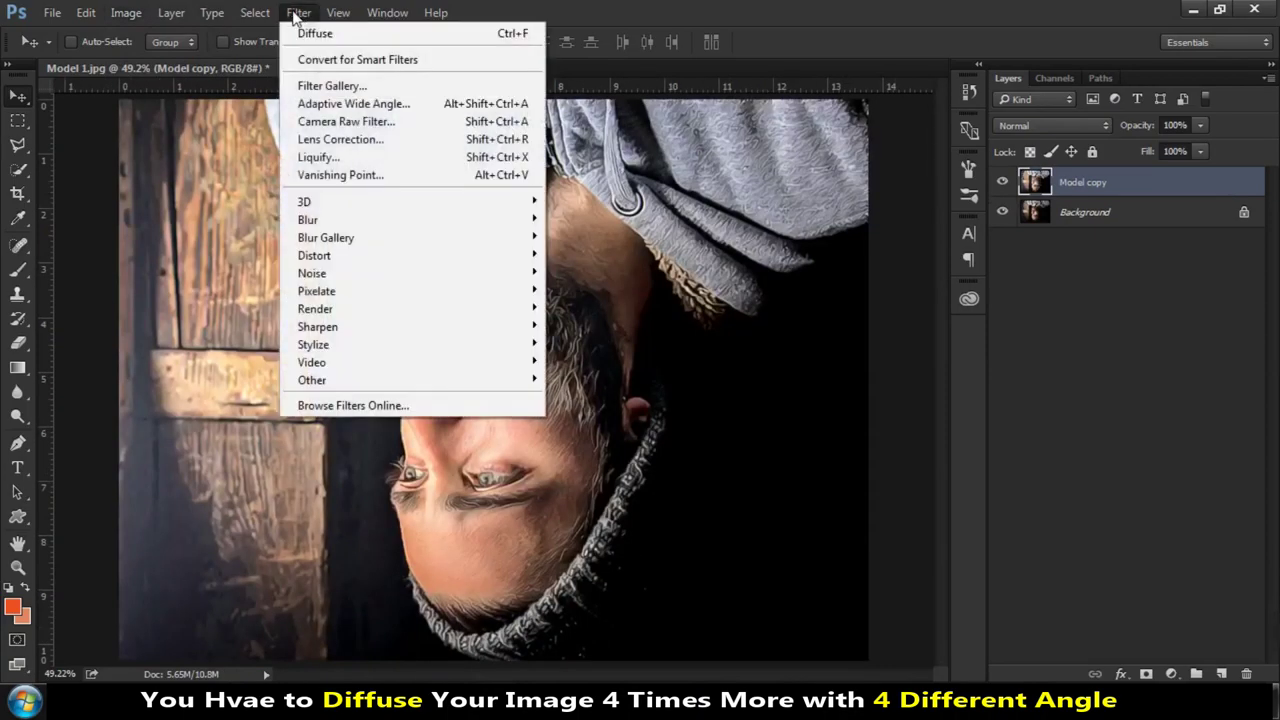
click(342, 36)
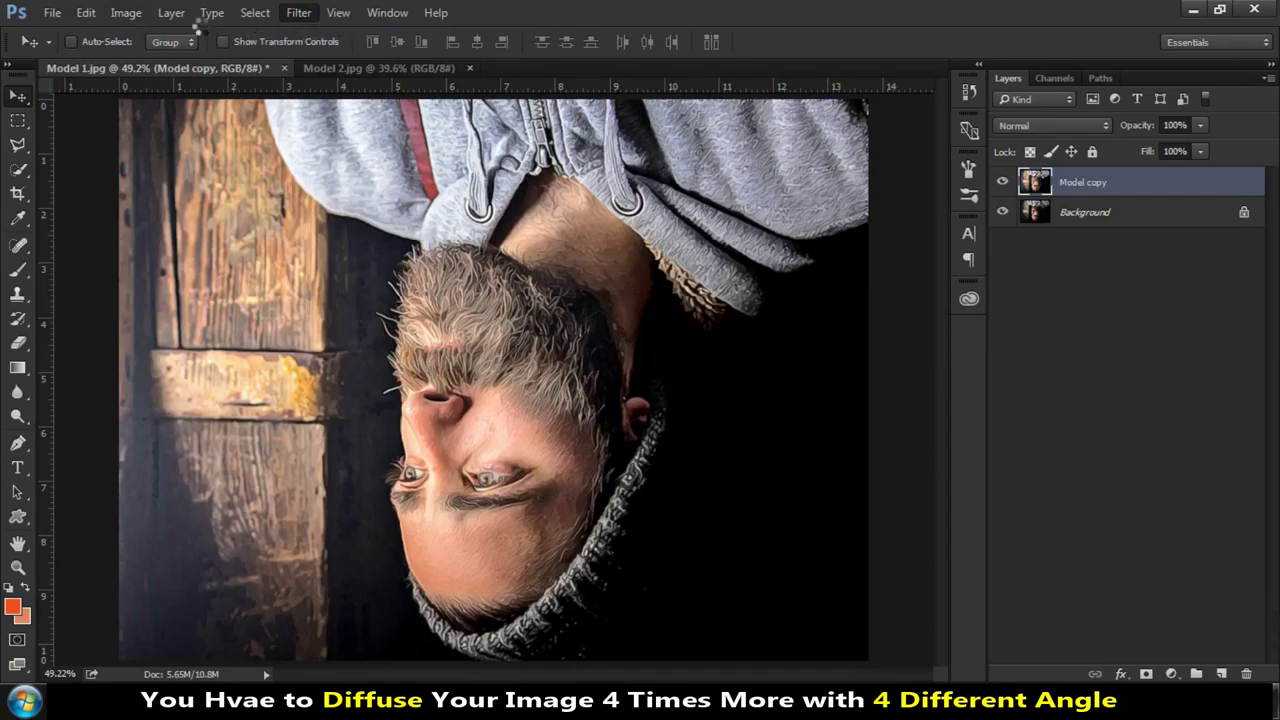
Rotate 90° clockwise twice more back to upright, reapplying Diffuse each time, then hide Model copy
click(138, 14)
mouse_move(160, 184)
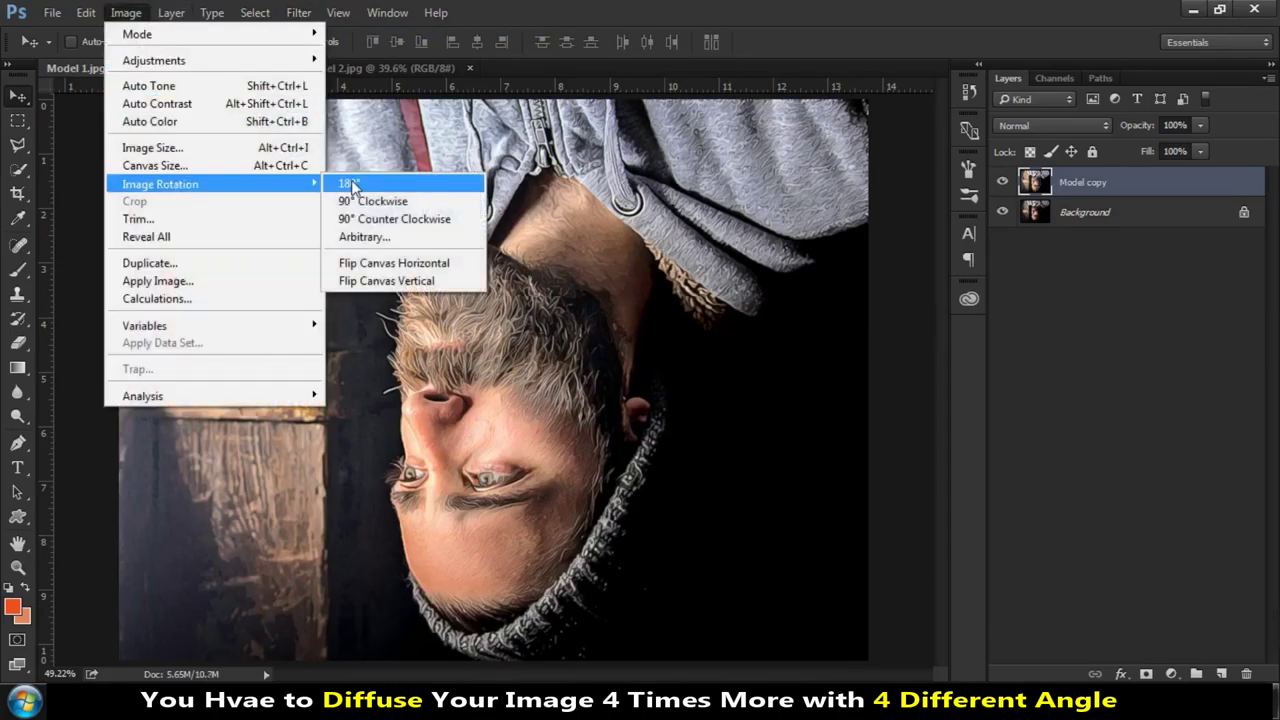
click(376, 203)
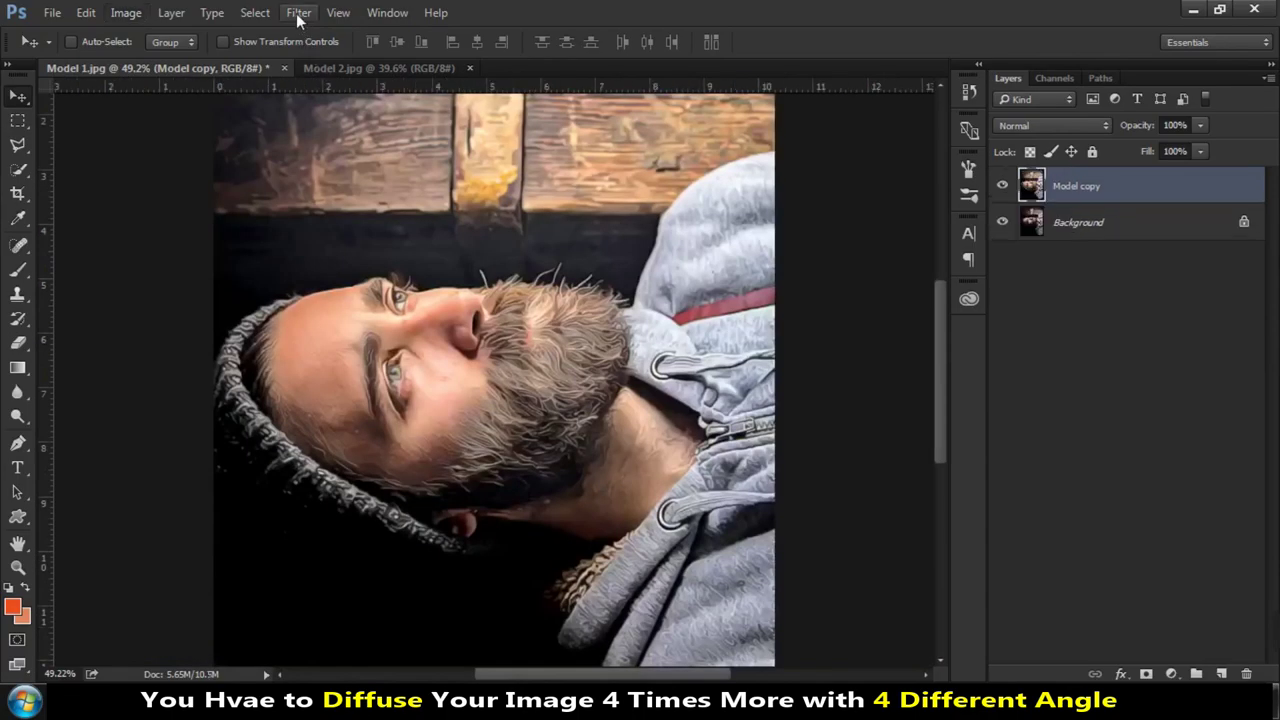
click(296, 13)
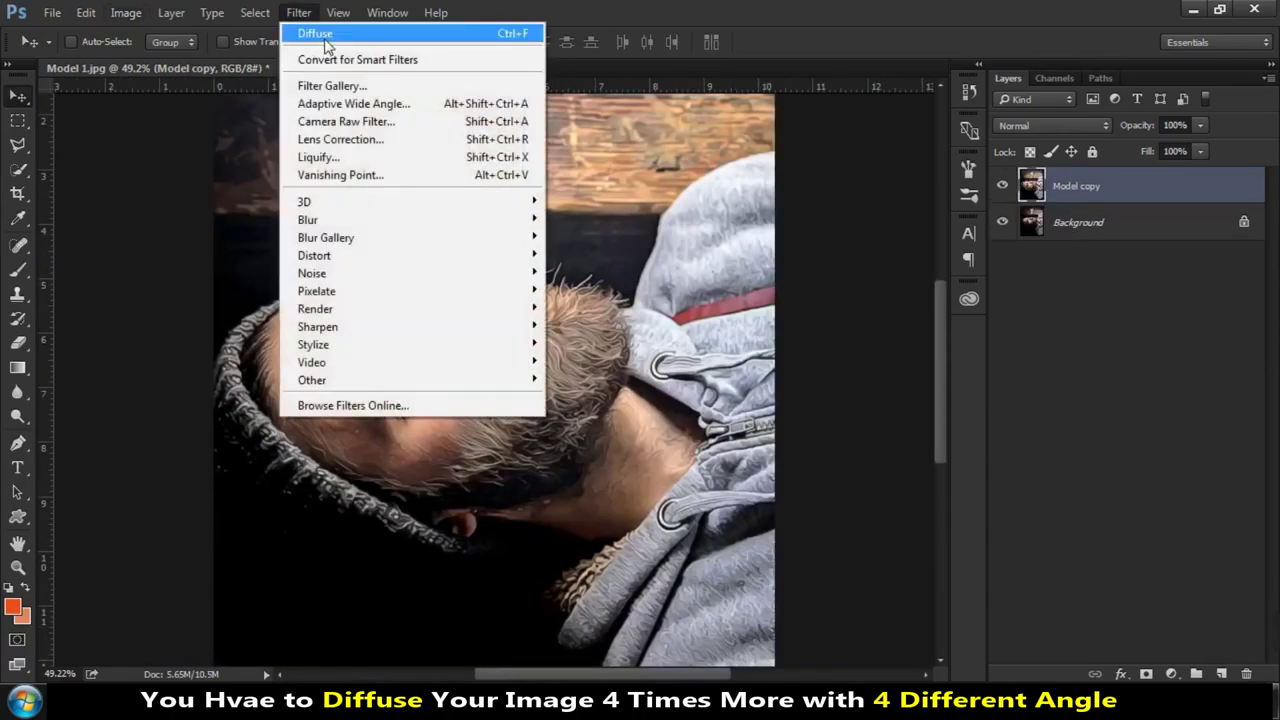
click(326, 31)
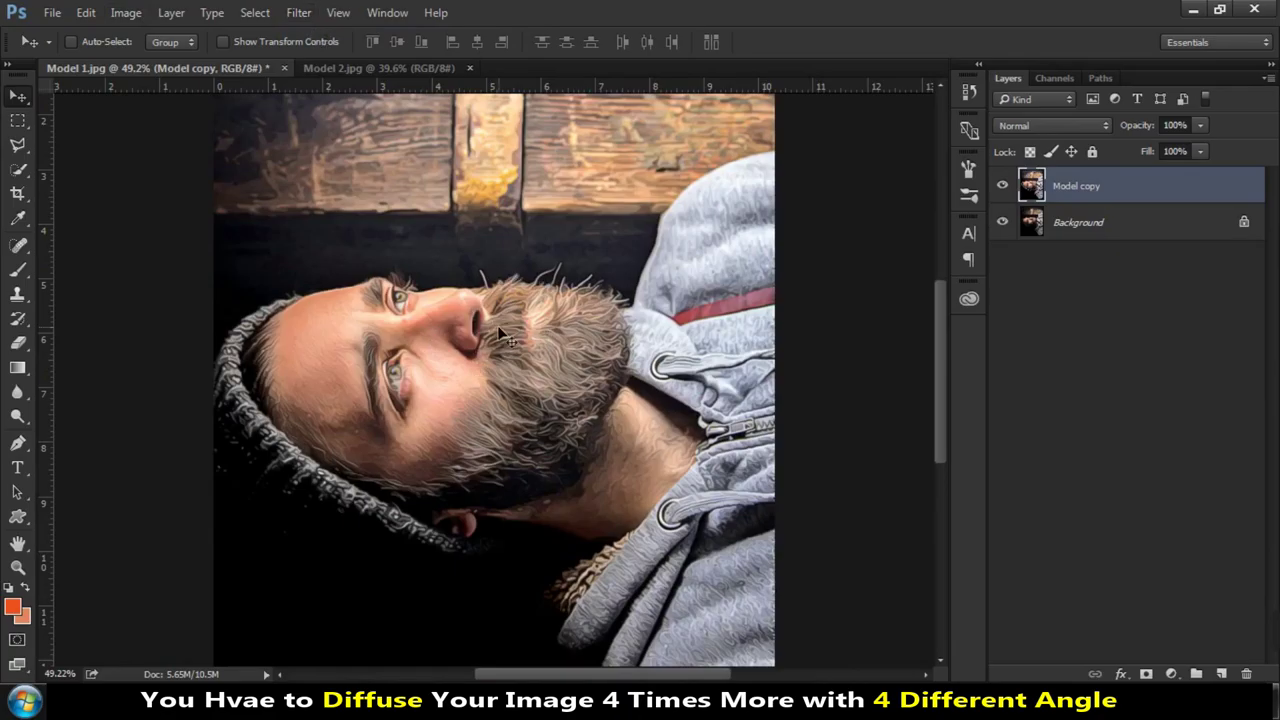
click(126, 12)
mouse_move(160, 184)
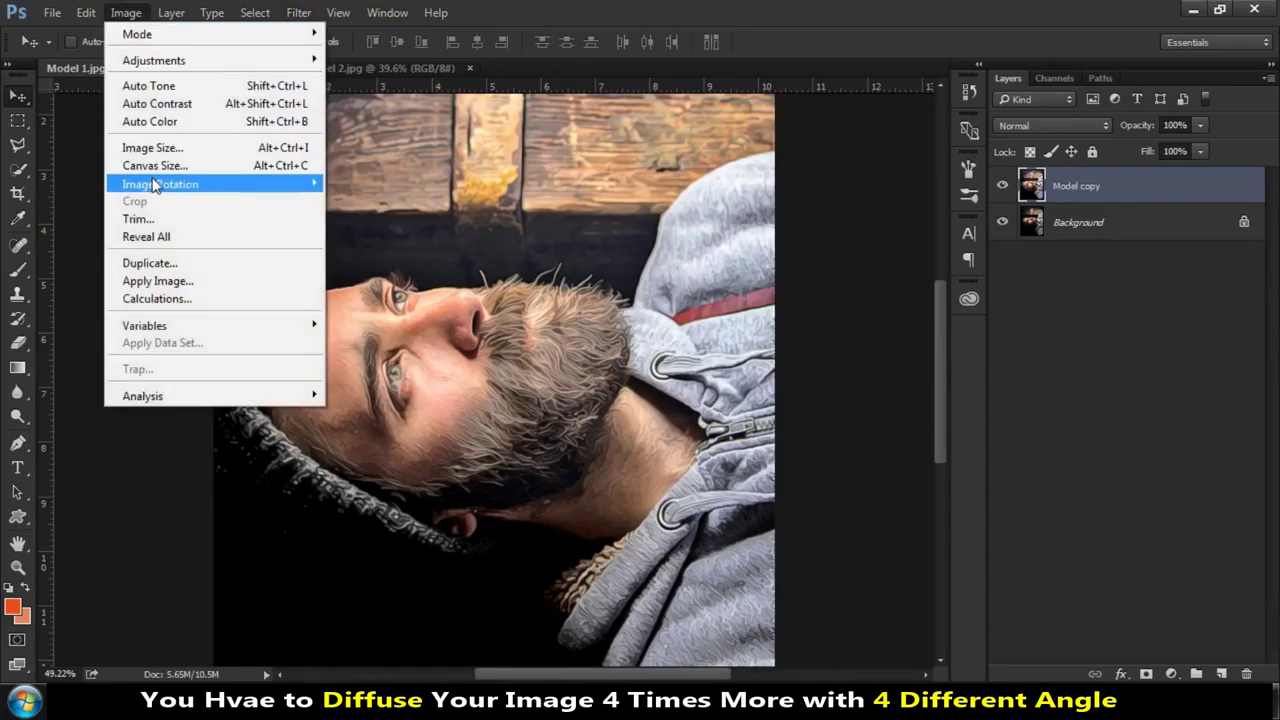
click(360, 201)
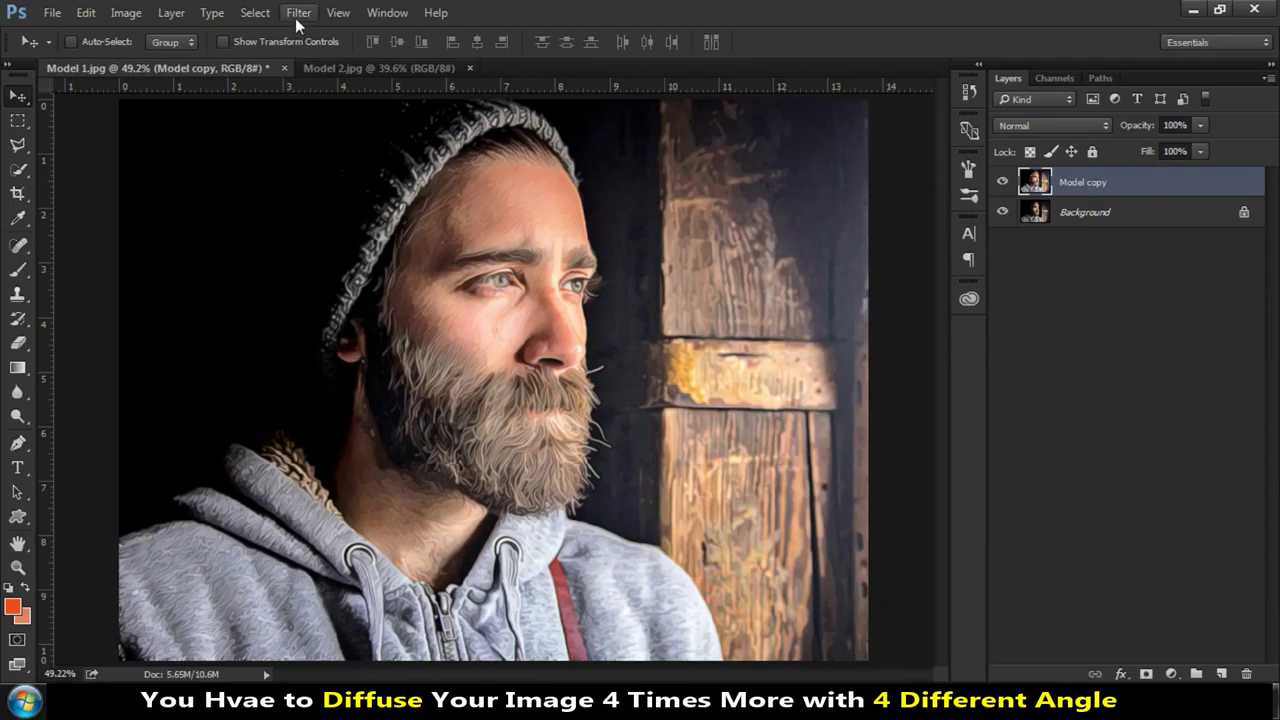
click(296, 14)
click(349, 33)
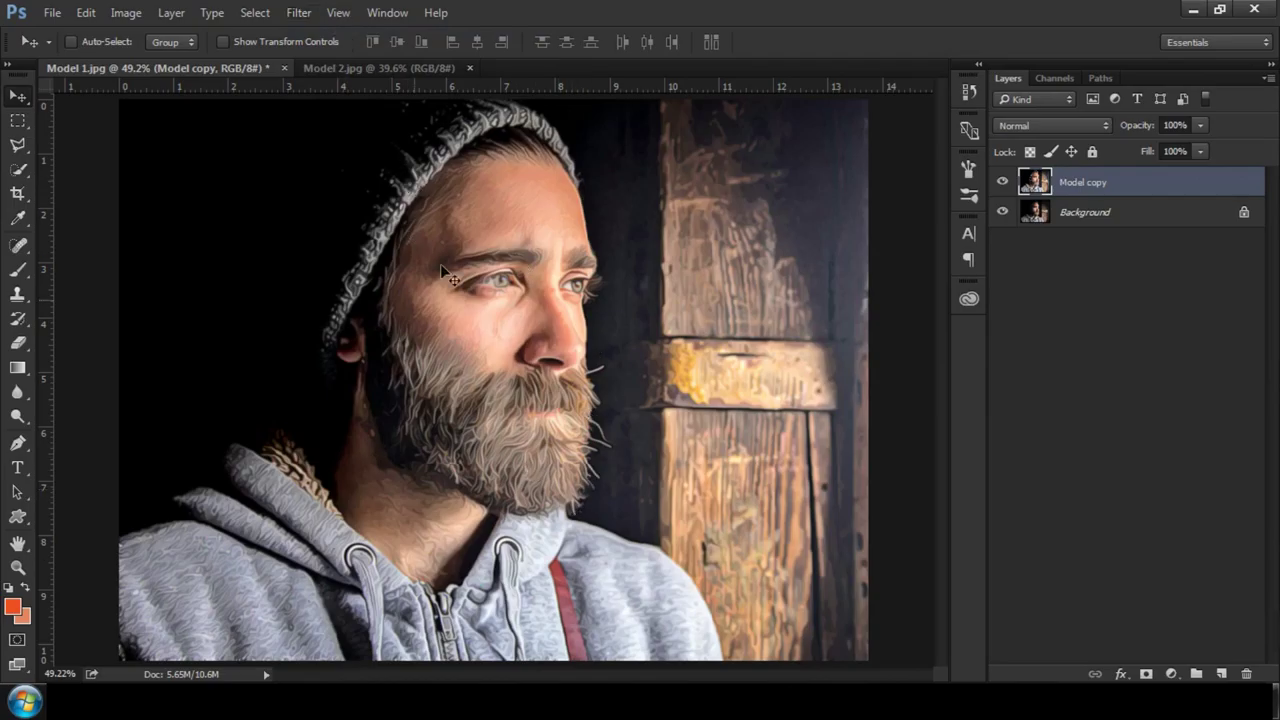
click(1001, 183)
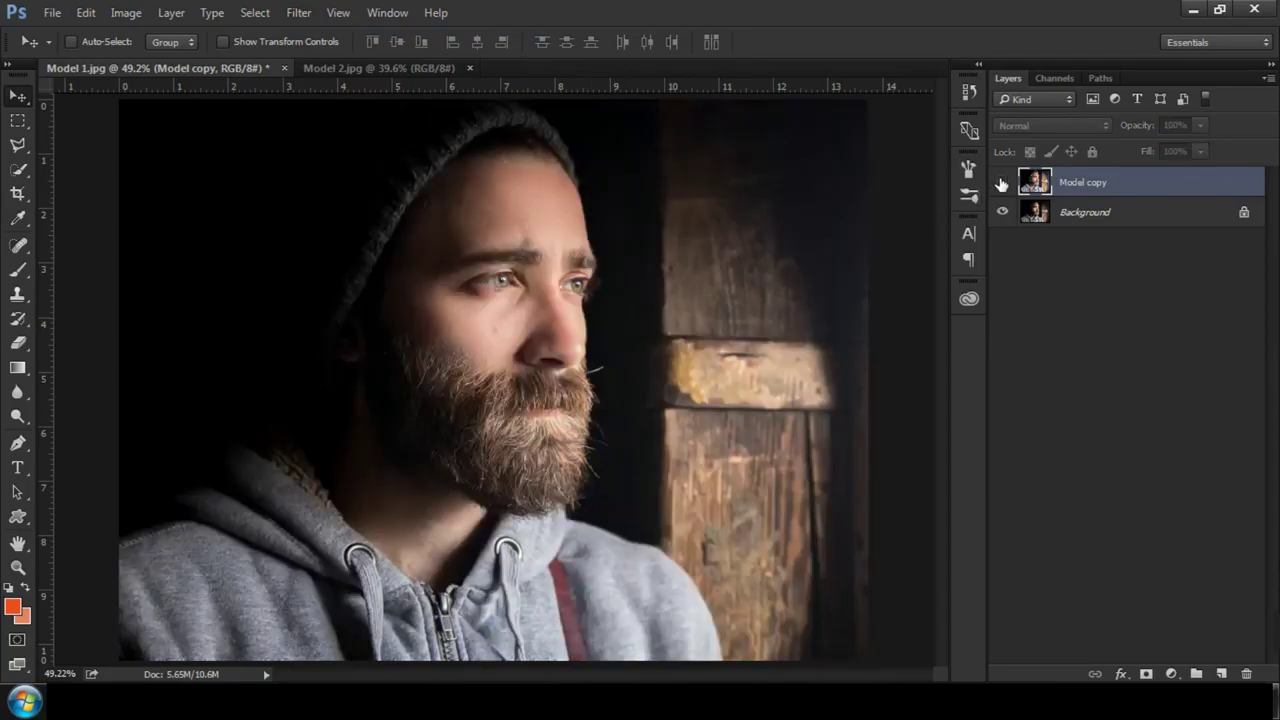
Show Model copy again and apply Reduce Noise with Strength 10 and Sharpen Details 50%
click(1001, 183)
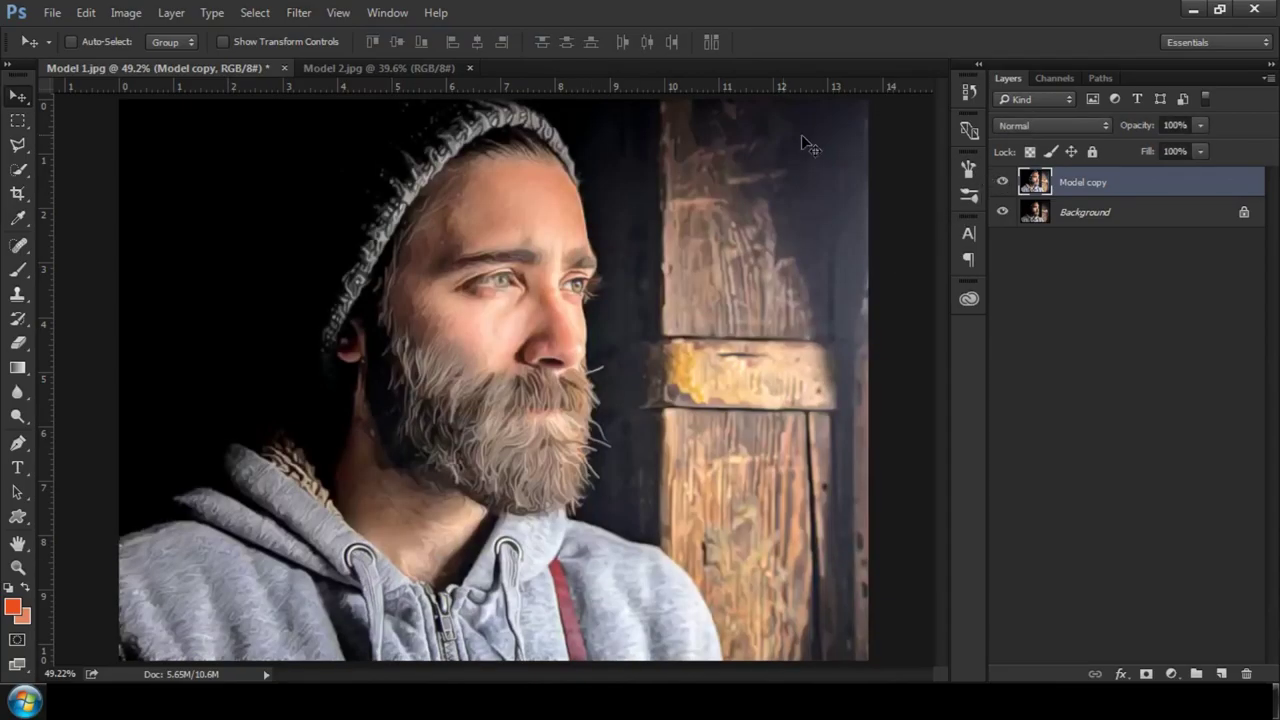
click(298, 12)
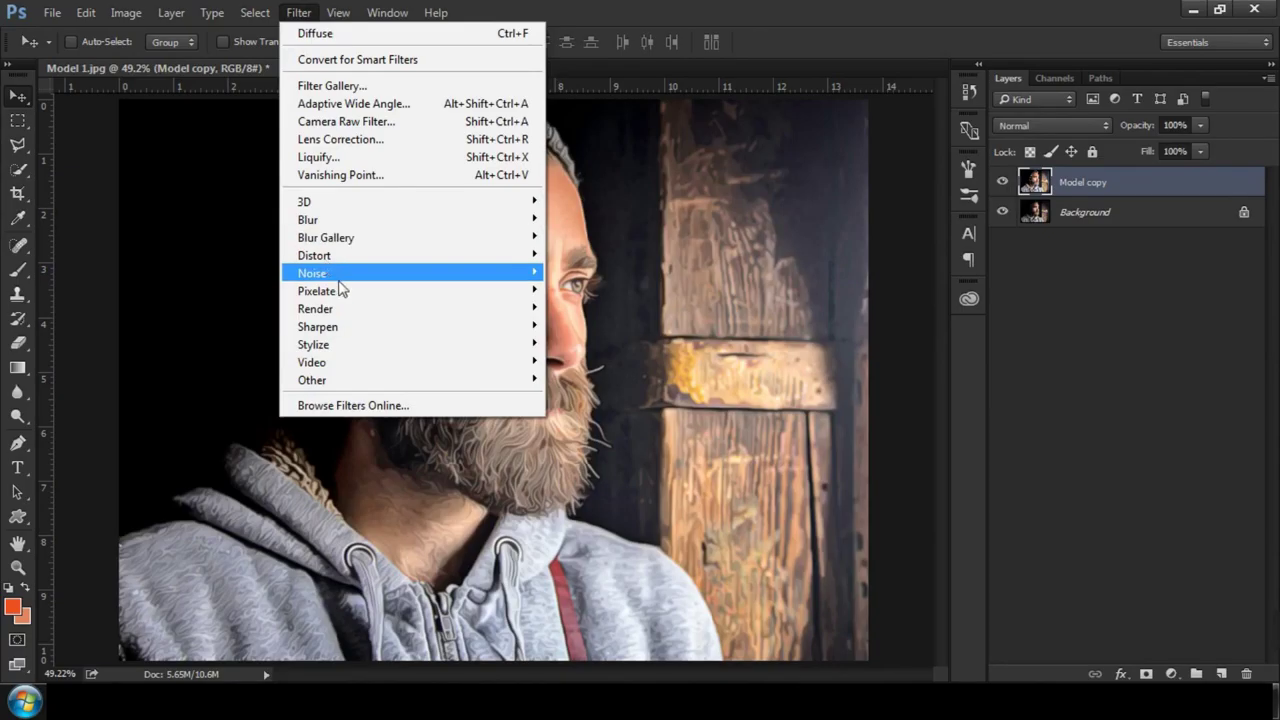
mouse_move(312, 273)
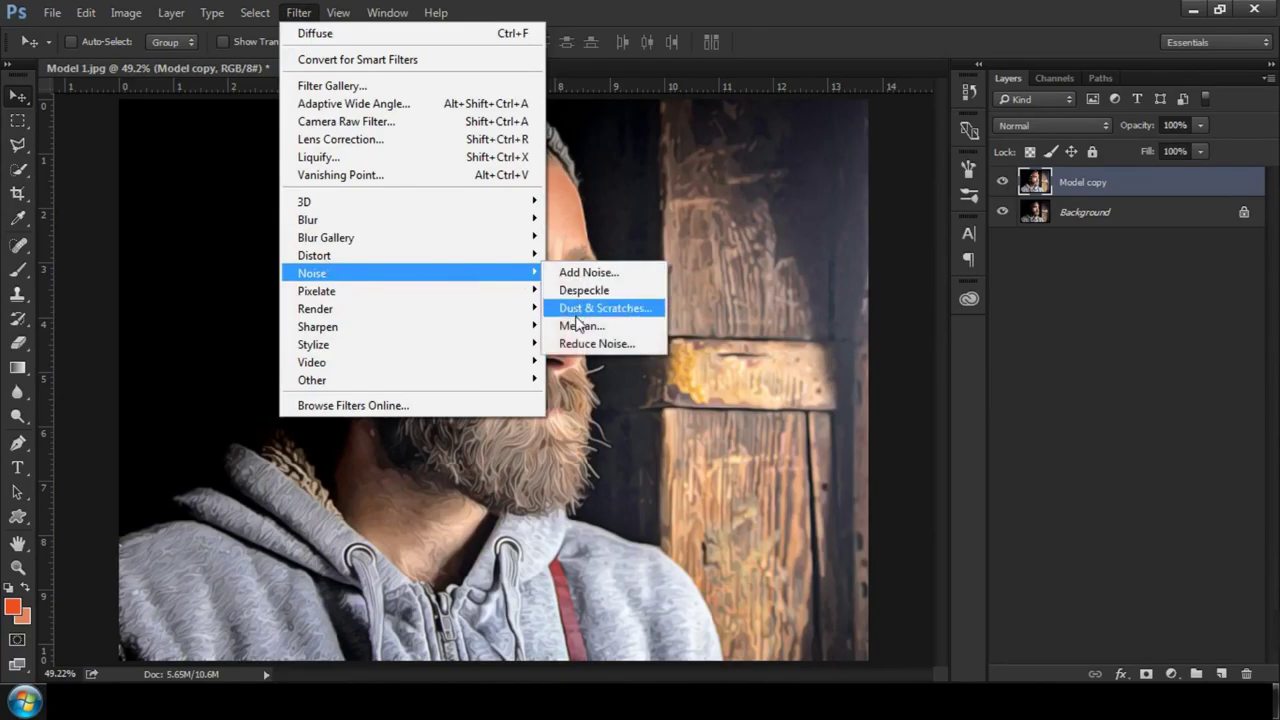
click(613, 347)
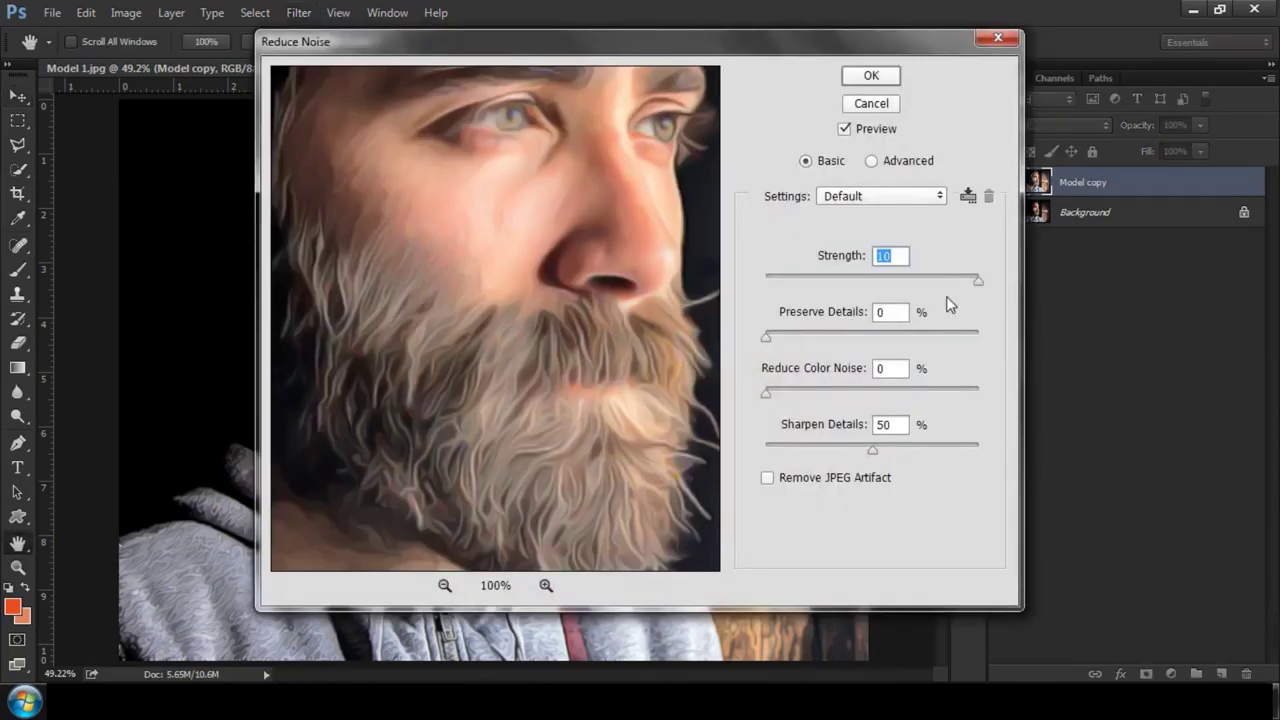
mouse_move(978, 288)
mouse_down()
mouse_move(962, 289)
mouse_move(1020, 280)
mouse_up()
mouse_move(873, 450)
mouse_down()
mouse_move(893, 450)
mouse_move(874, 459)
mouse_up()
click(871, 77)
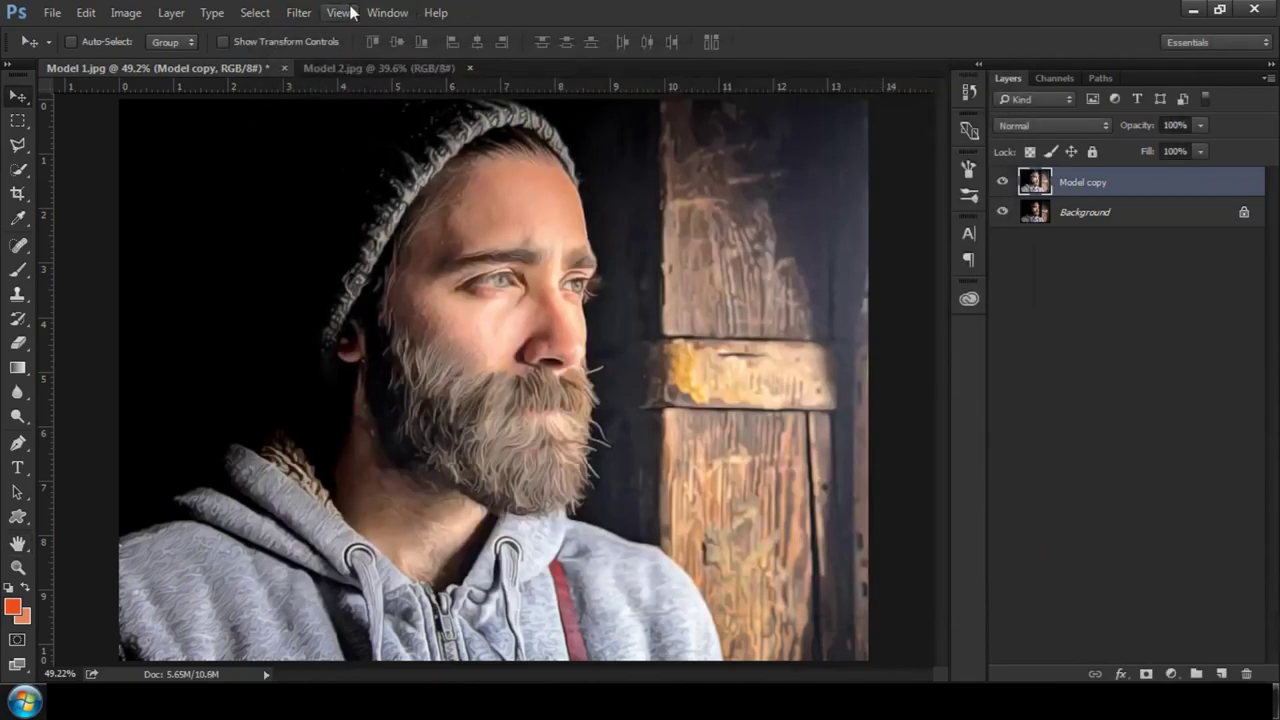
click(296, 13)
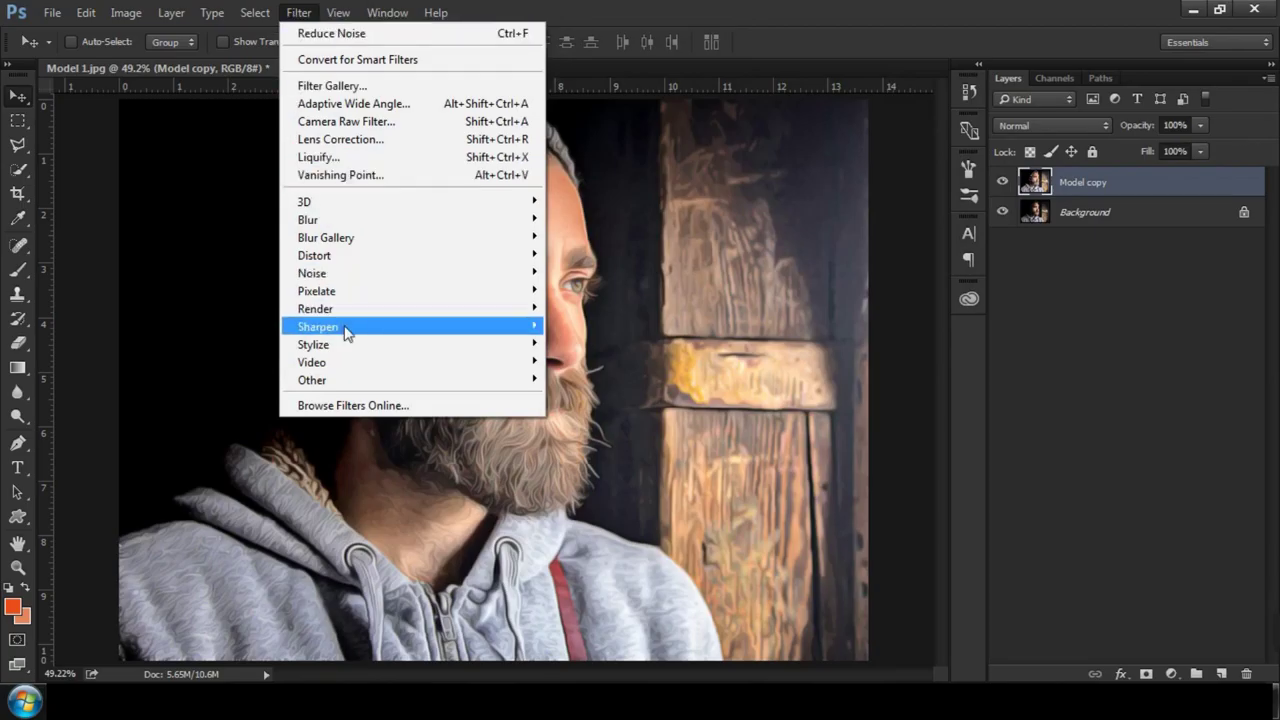
mouse_move(412, 327)
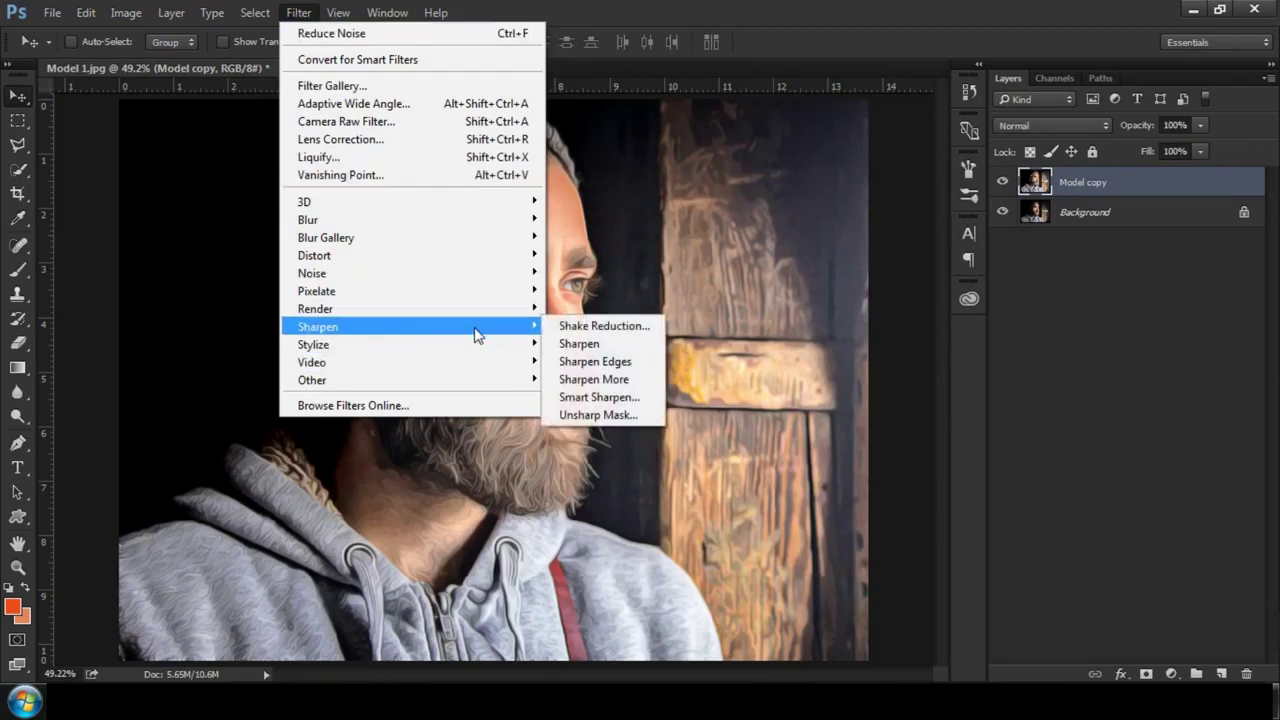
click(601, 416)
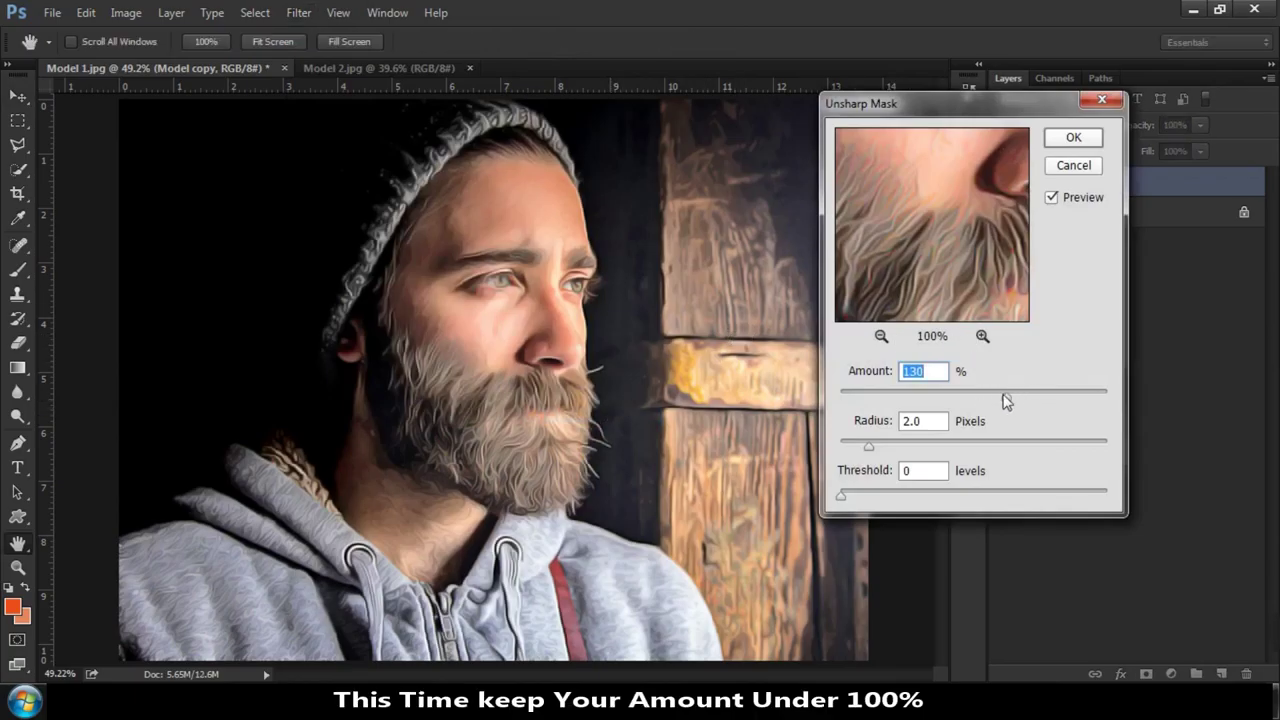
drag(1007, 397, 967, 390)
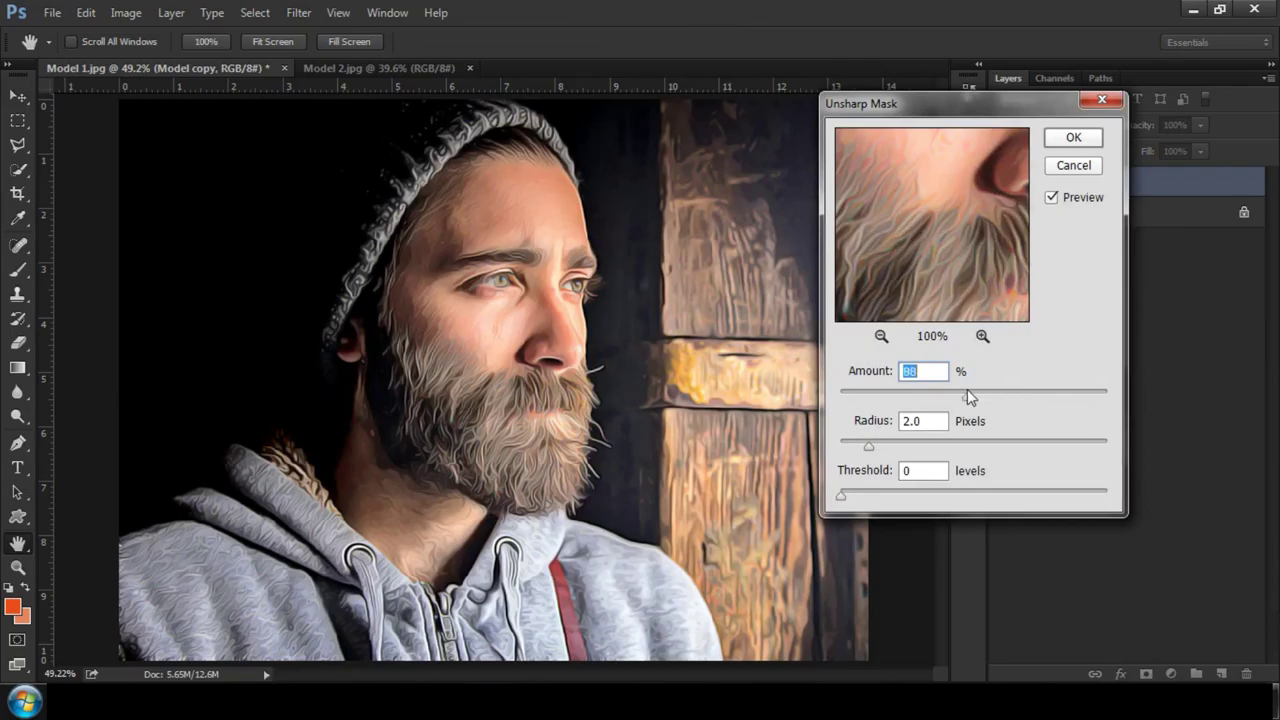
click(1078, 140)
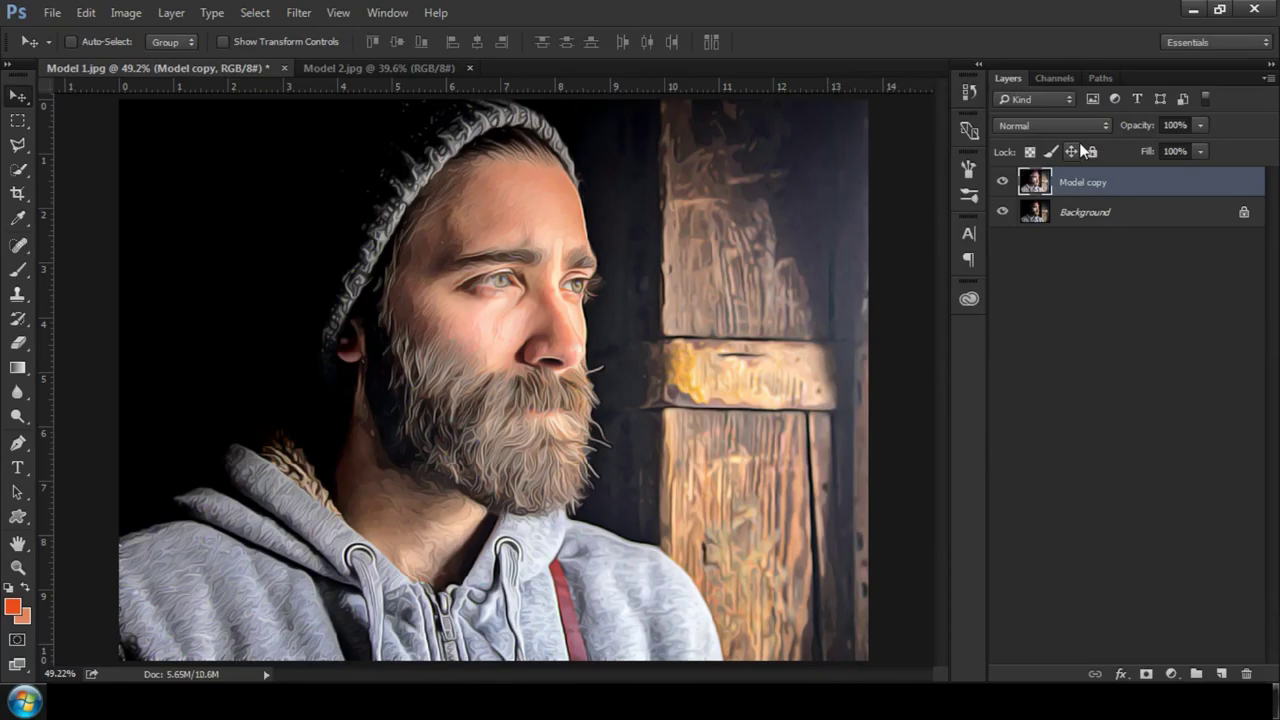
Duplicate Model copy as Model copy 2 and apply a High Pass filter to it
right_click(1114, 182)
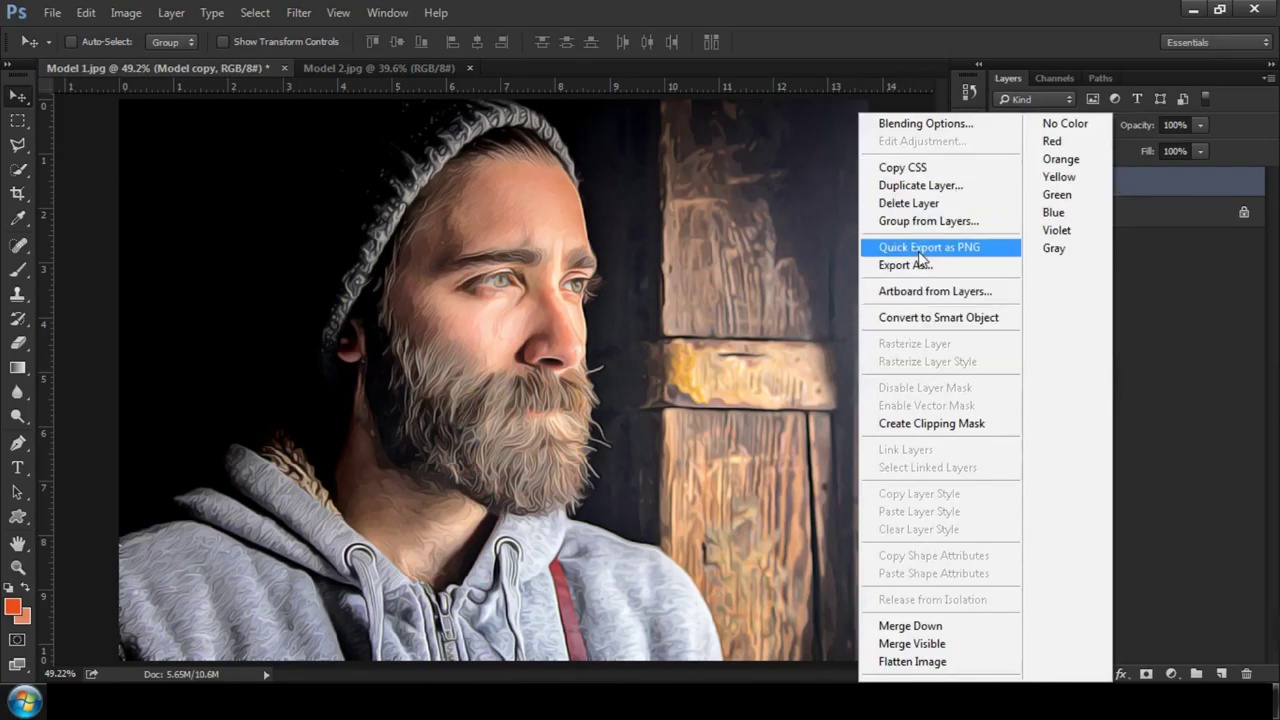
click(914, 186)
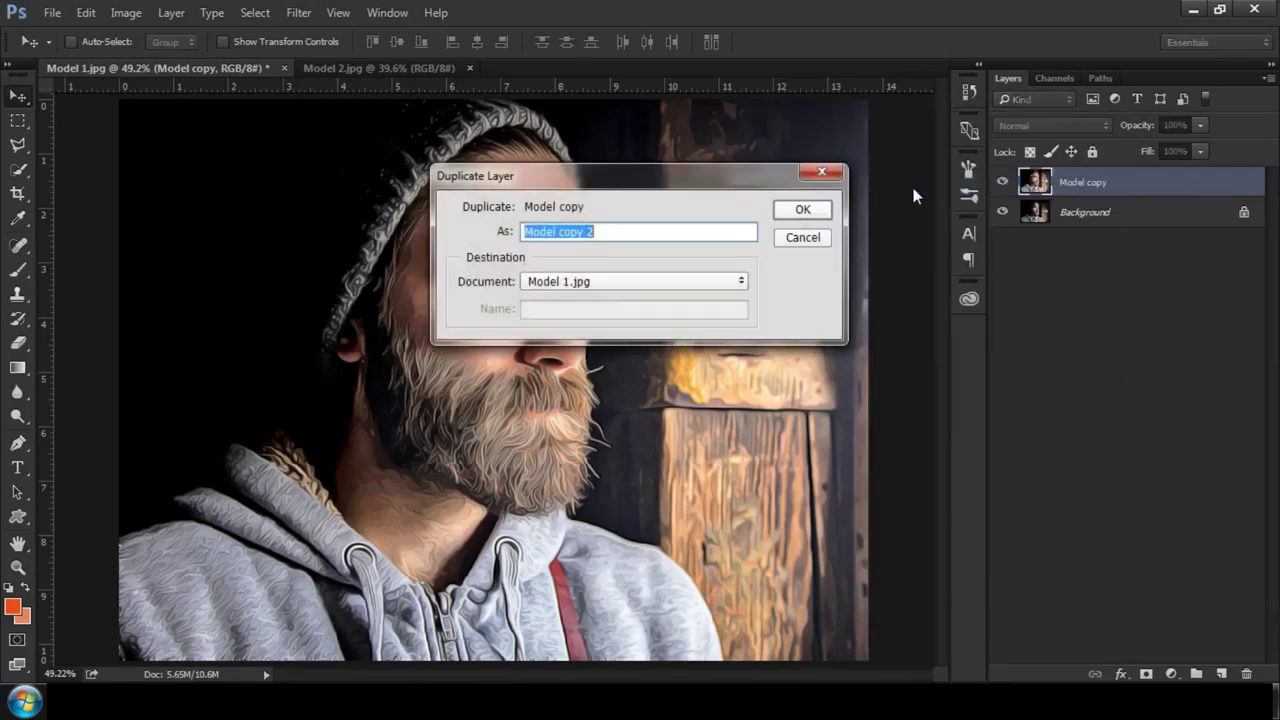
click(804, 210)
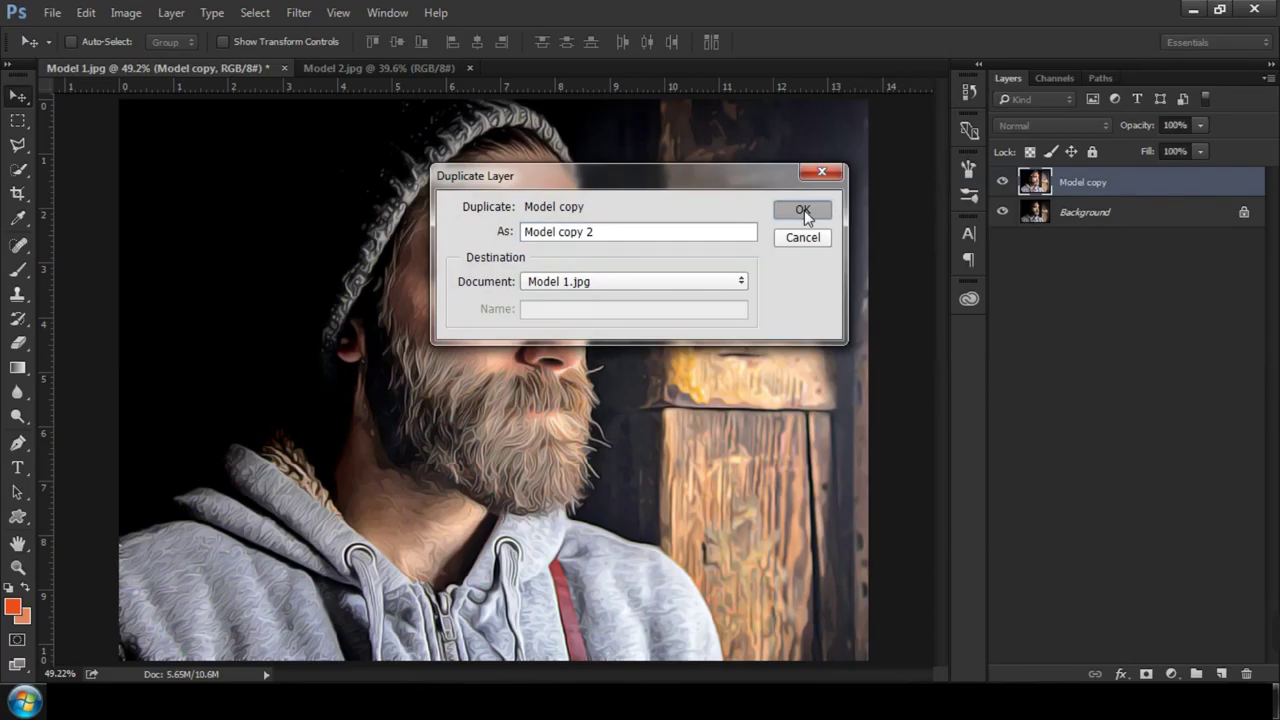
click(308, 13)
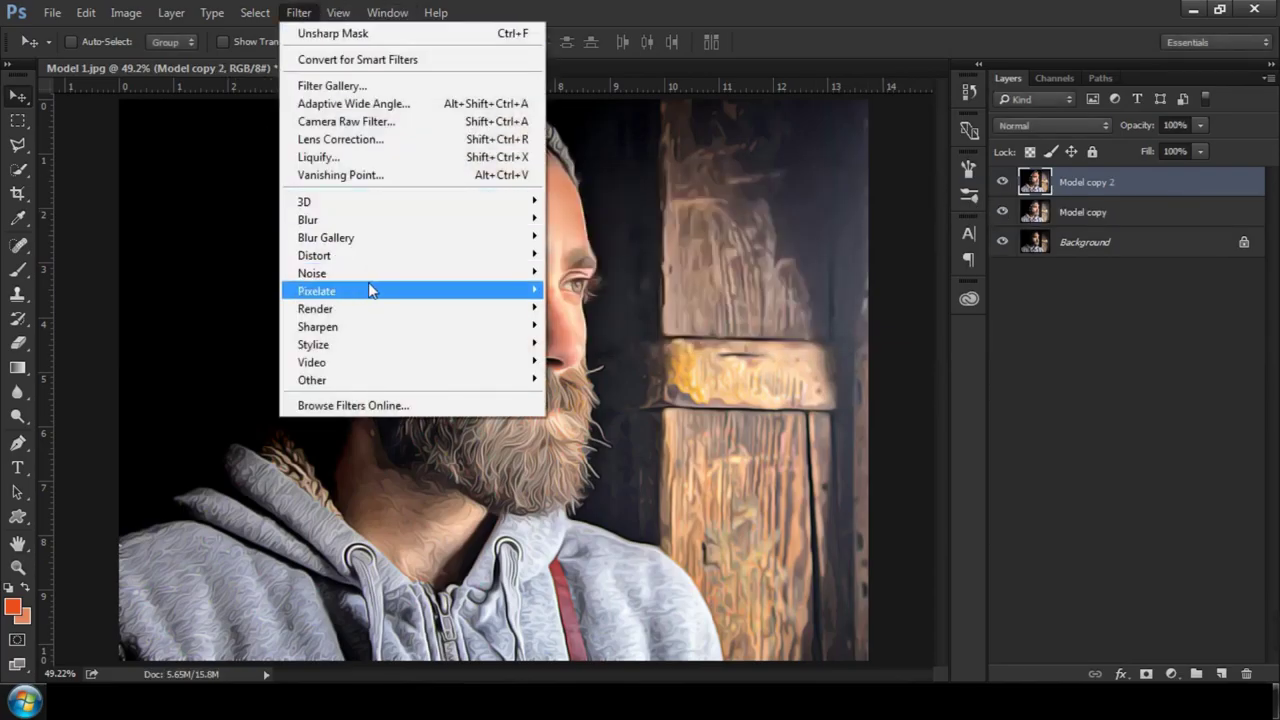
mouse_move(313, 380)
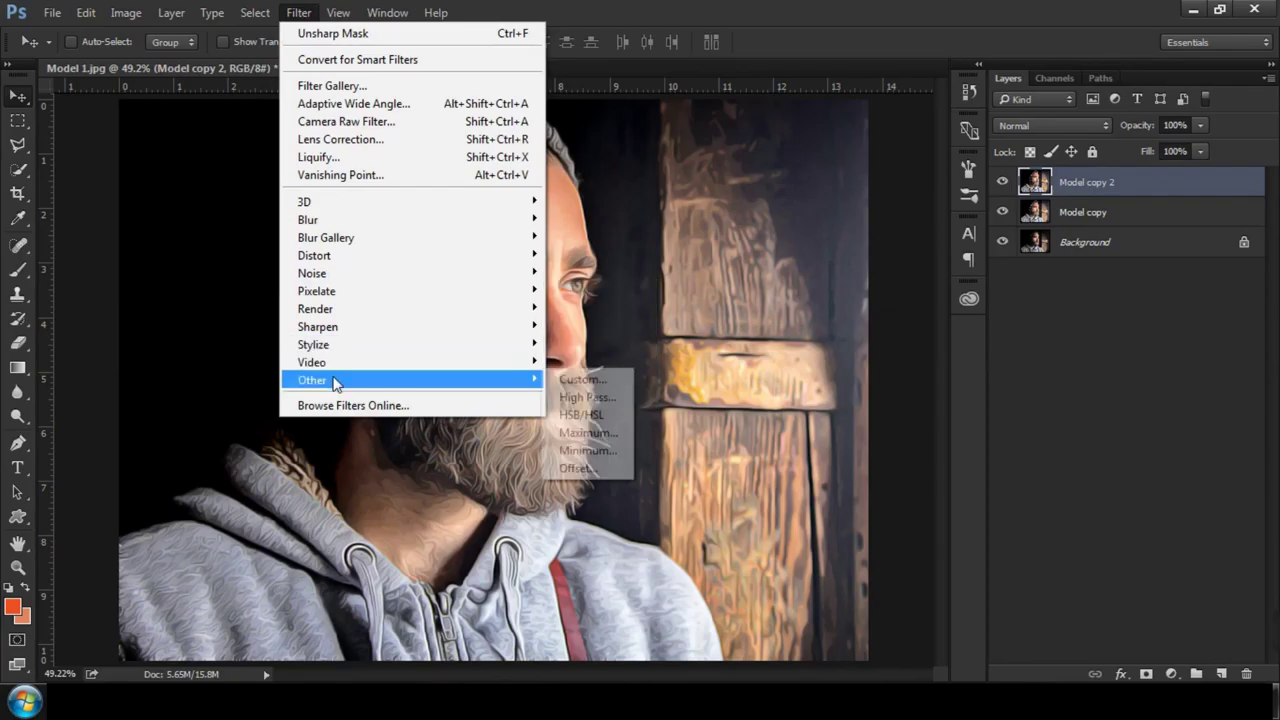
click(580, 397)
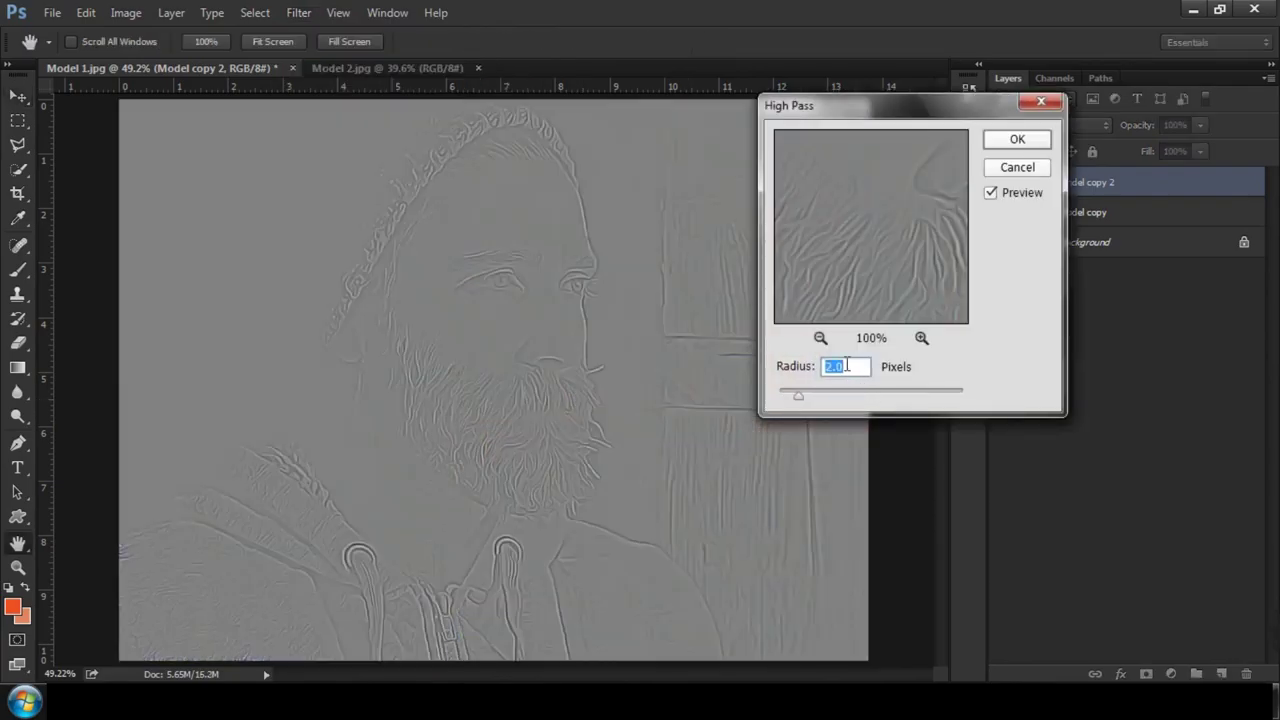
click(1020, 139)
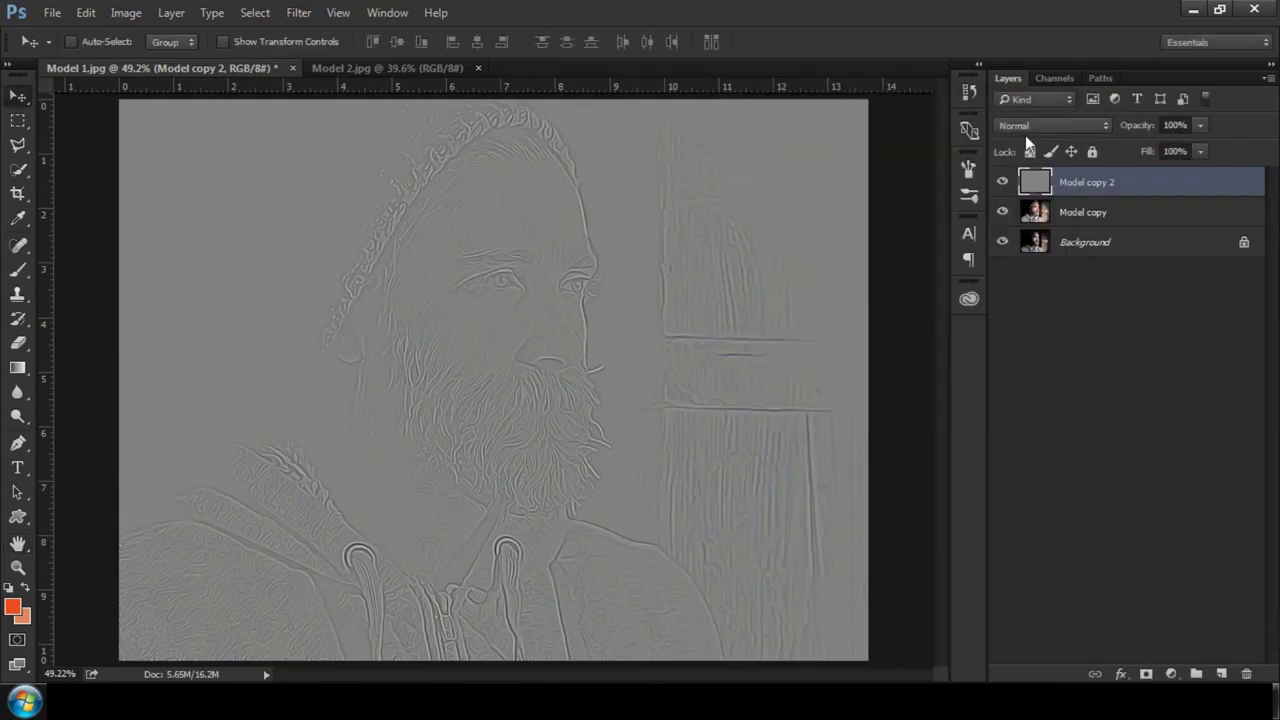
Blend Model copy 2 in Overlay mode and toggle its visibility to compare the sharpening
click(1053, 128)
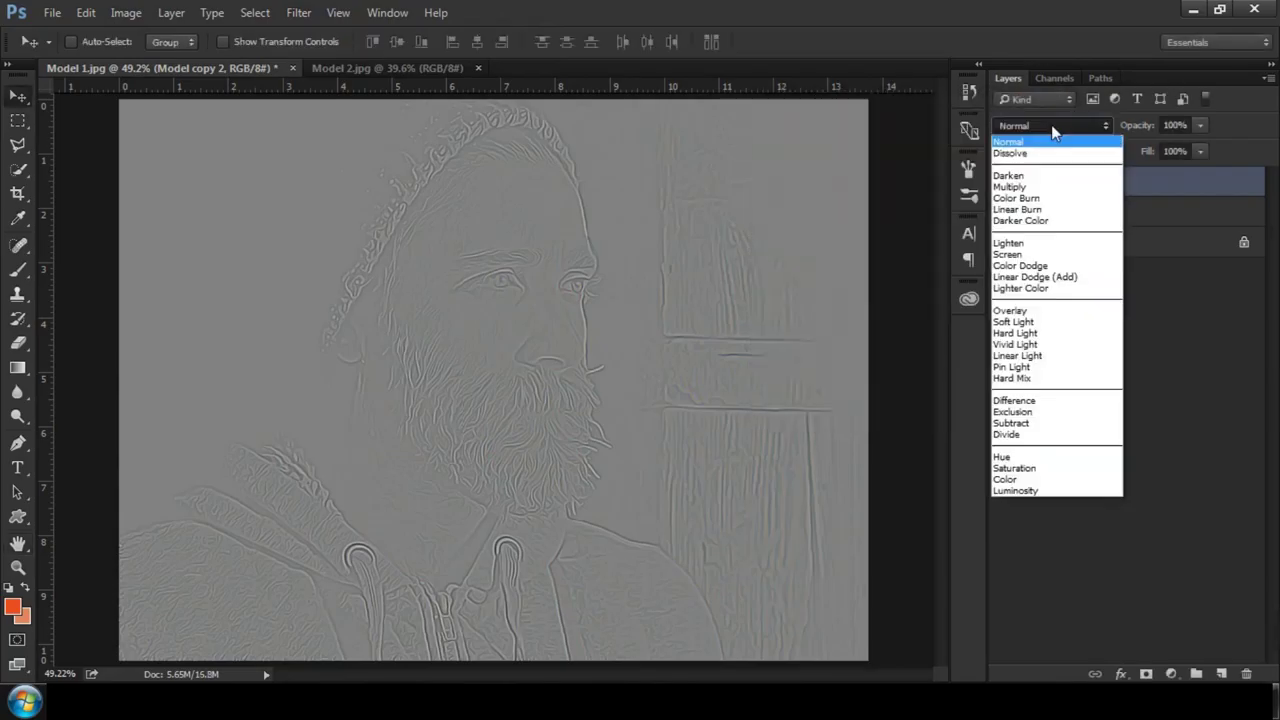
click(1015, 312)
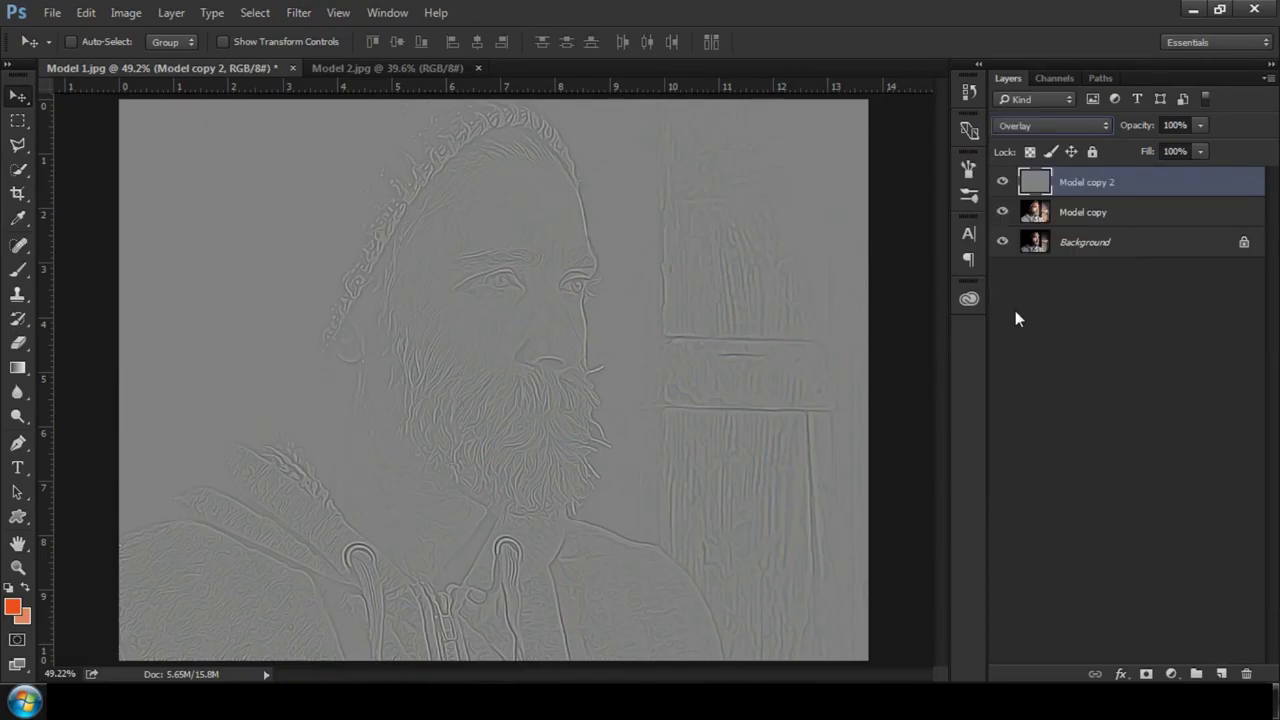
click(1001, 184)
click(1001, 188)
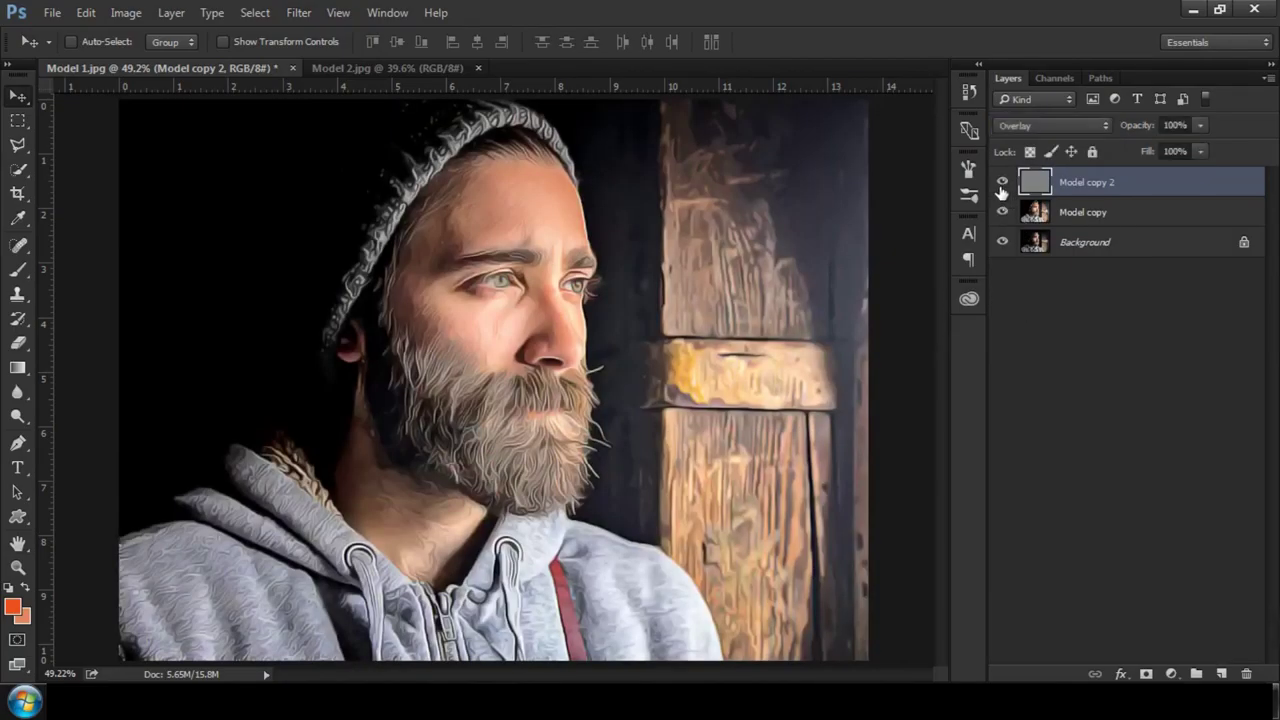
click(1001, 184)
click(1001, 186)
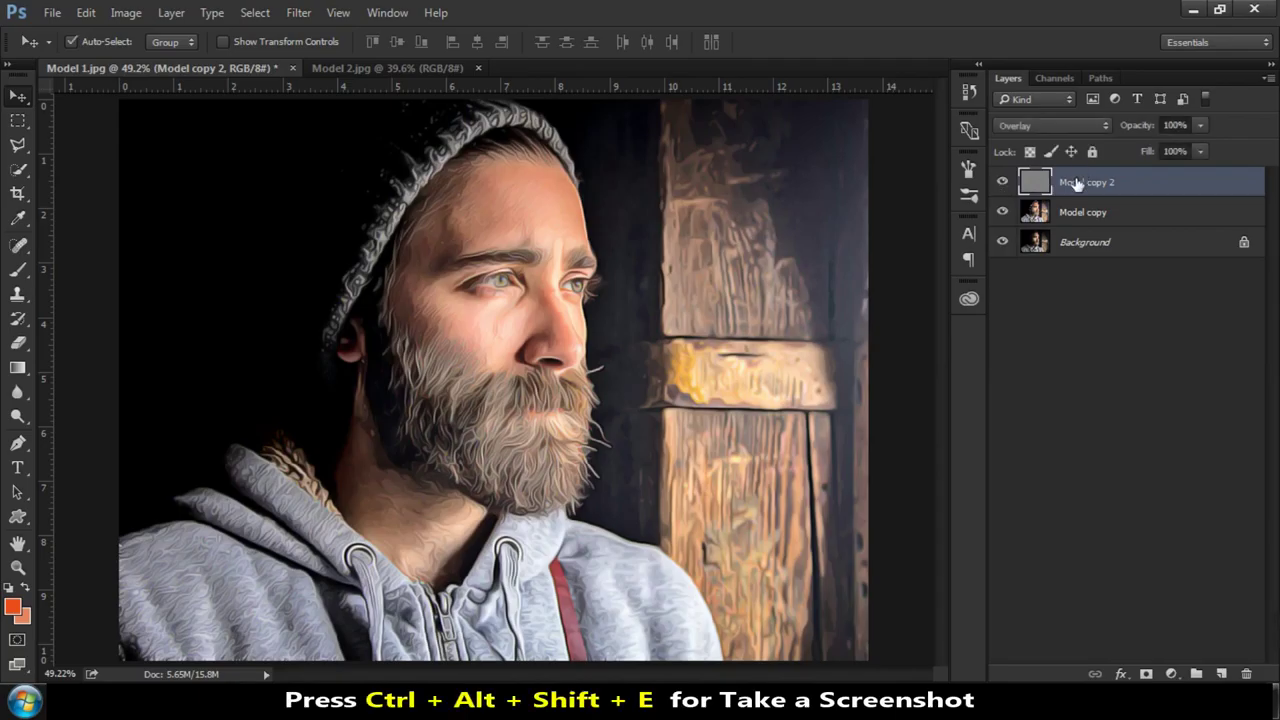
Stamp all visible layers into a new Layer 1 and hide Model copy 2 and Model copy
key(ctrl+alt+shift+e)
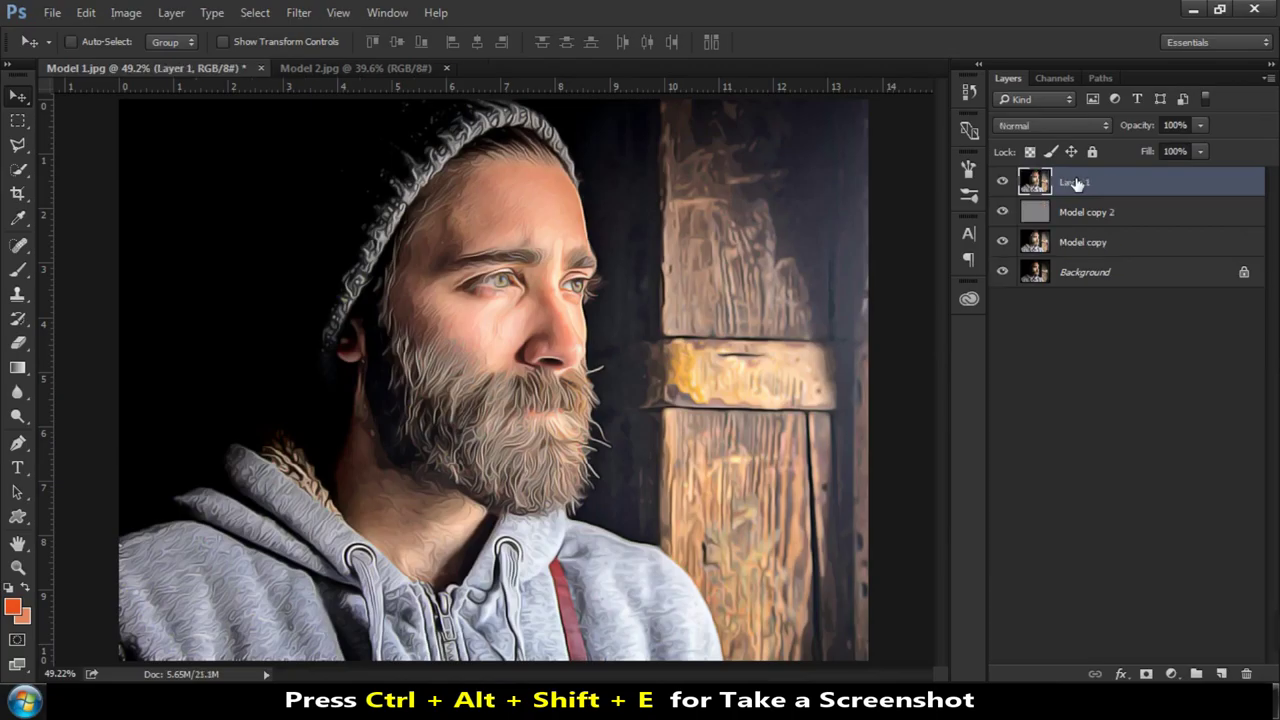
click(1002, 212)
click(1002, 242)
Toggle Layer 1 on and off to compare the merged result with the original photo
click(1002, 183)
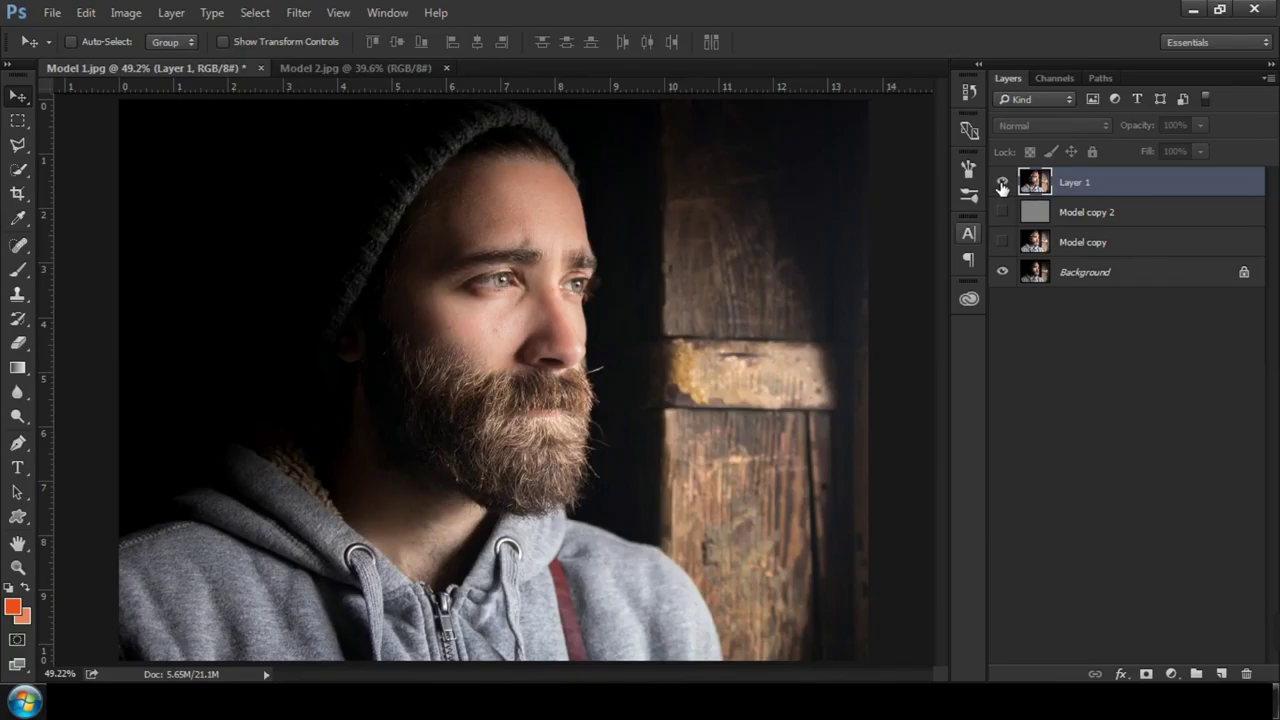
click(1002, 183)
click(1002, 183)
click(1002, 183)
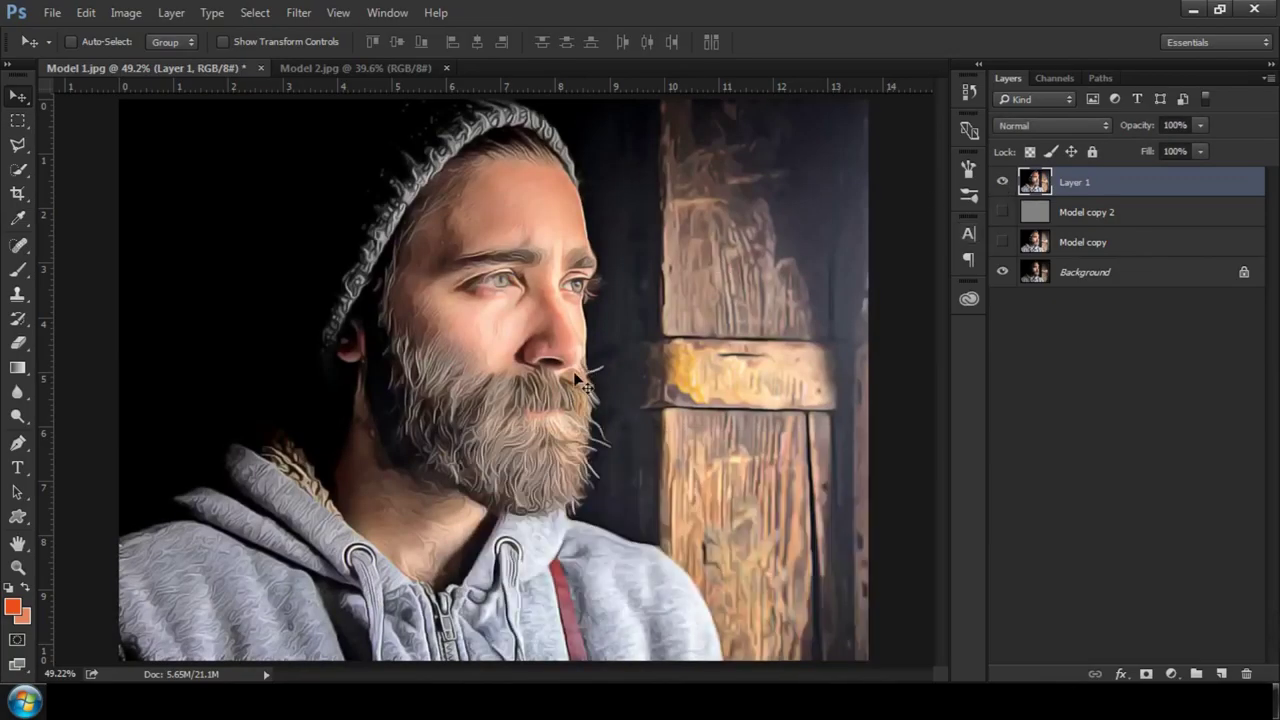
scroll(577, 380, up, 1)
scroll(577, 380, up, 1)
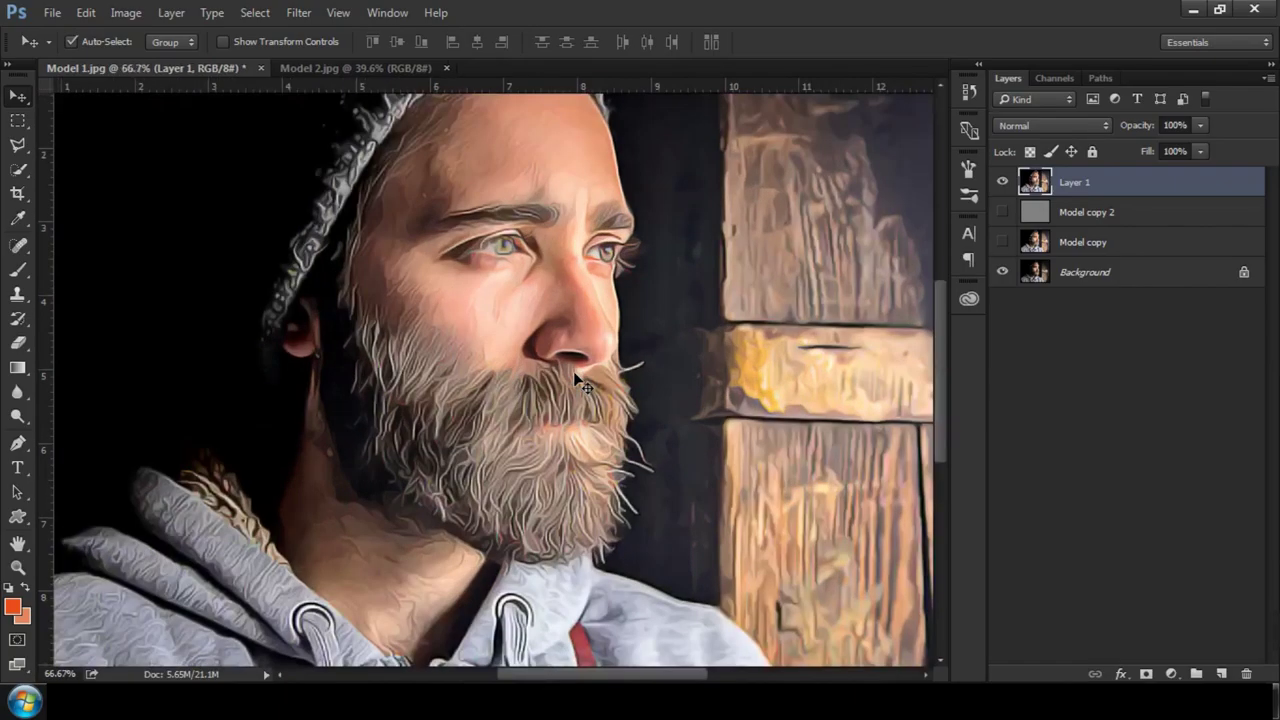
scroll(575, 375, down, 1)
key(ctrl)
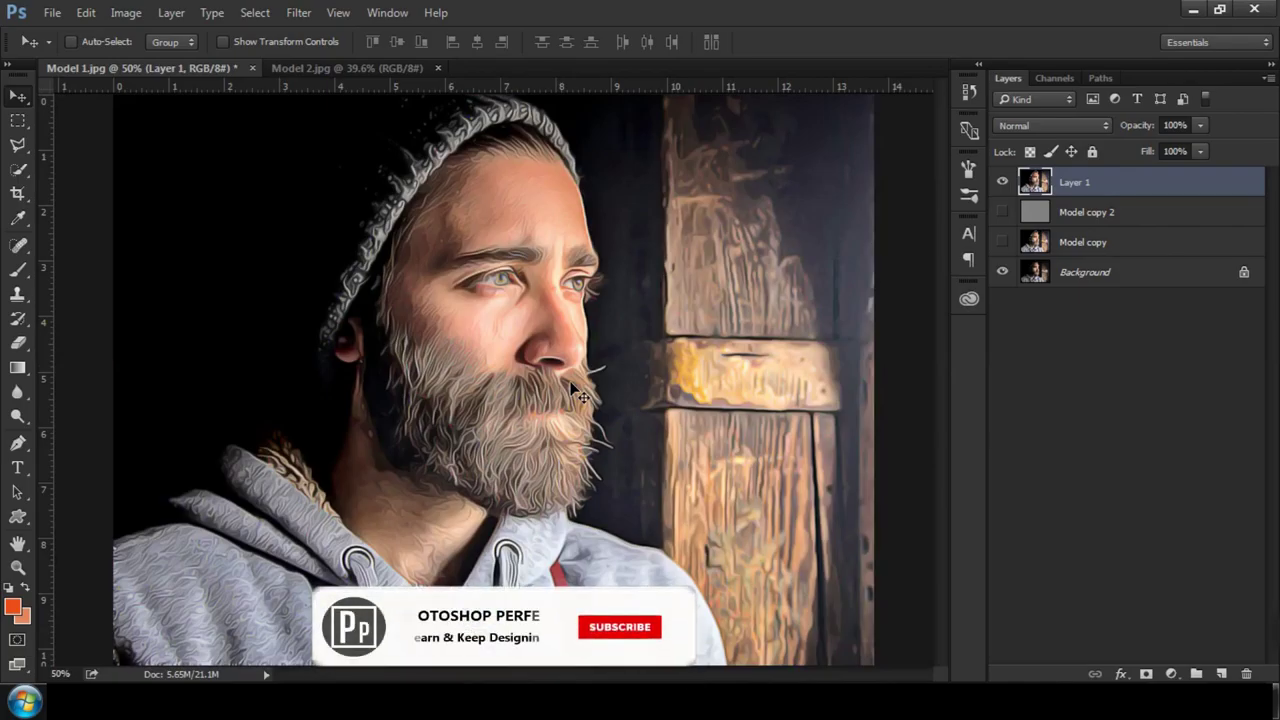
Open the Camera Raw Filter's HSL hues on Layer 1 and set Reds +47, Oranges +44
click(305, 13)
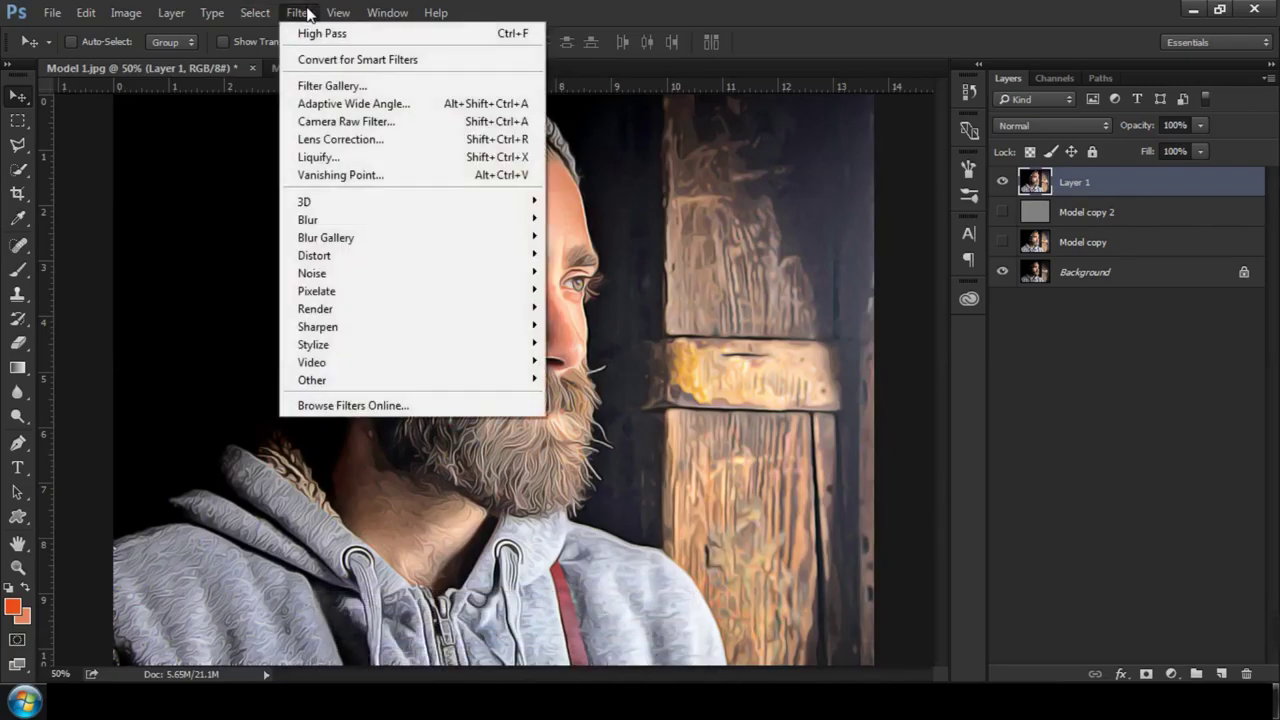
click(367, 123)
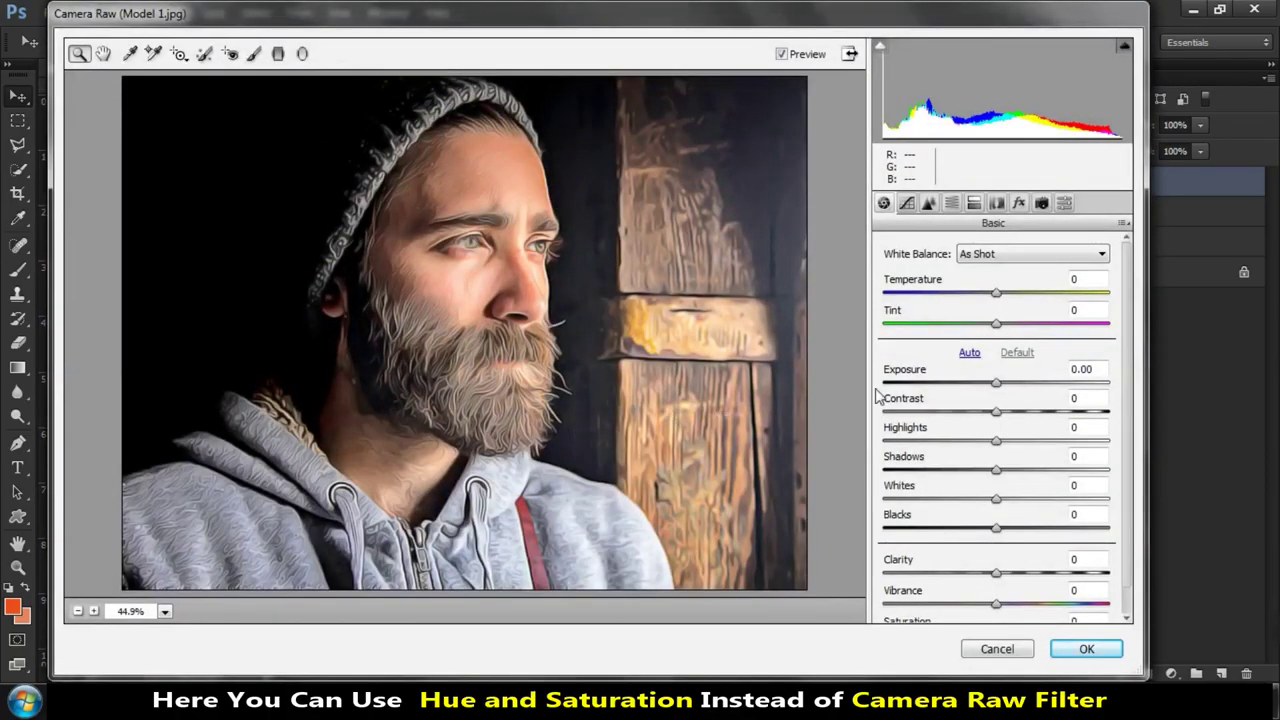
click(951, 204)
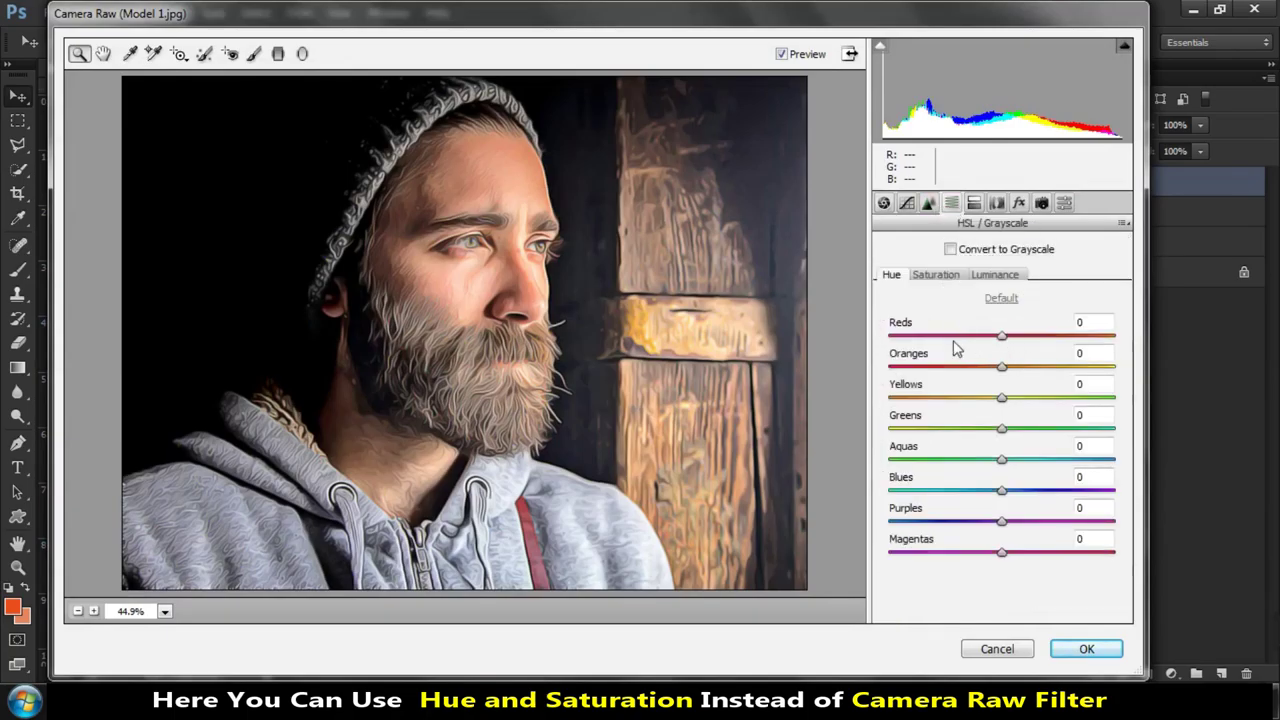
click(1006, 337)
drag(1006, 337, 1052, 338)
click(1002, 367)
drag(1002, 367, 1057, 372)
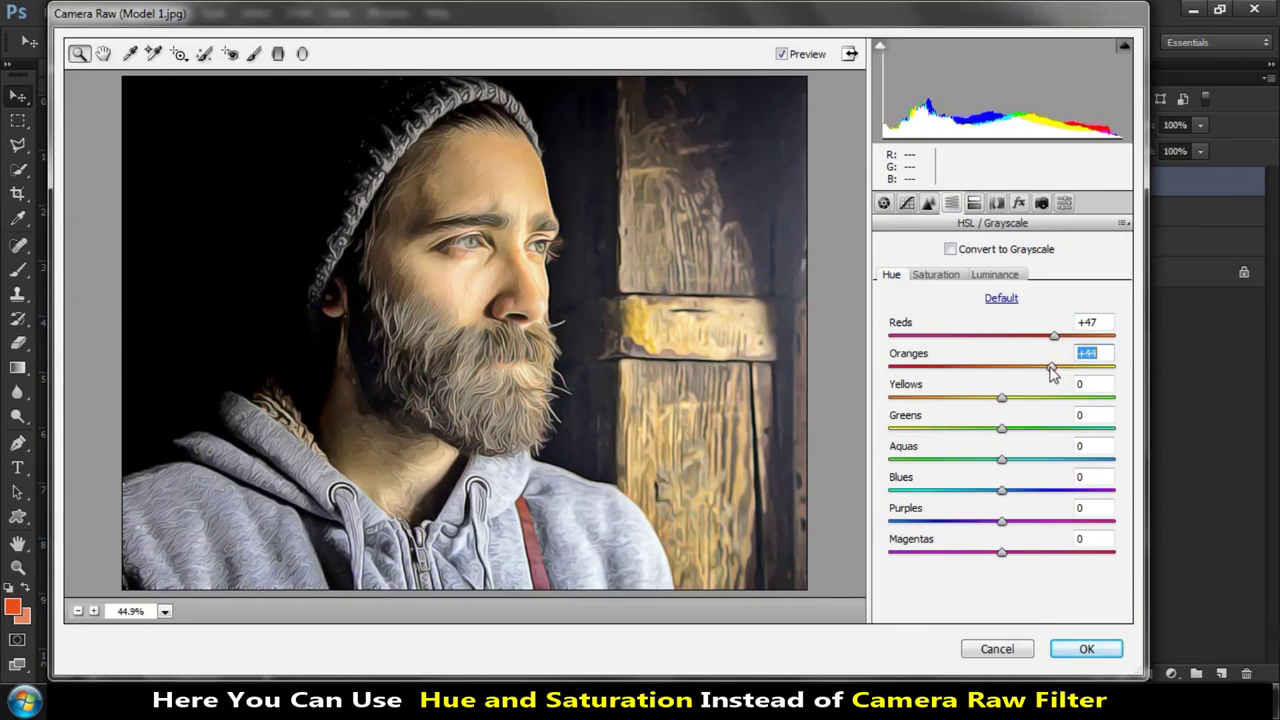
Shift hues to Yellows -58, Greens -56, Aquas -63, Blues +53 and Purples +26
drag(1002, 398, 940, 400)
drag(1002, 429, 940, 433)
drag(1002, 460, 938, 466)
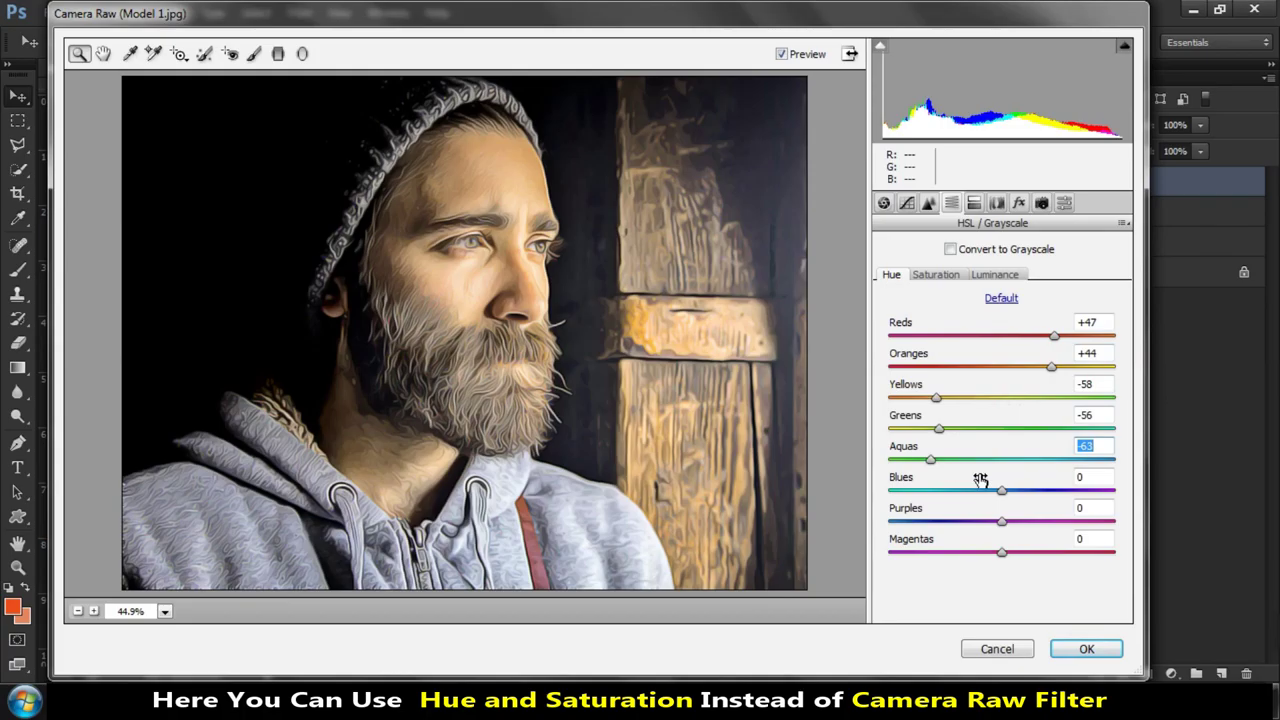
drag(1002, 491, 1064, 500)
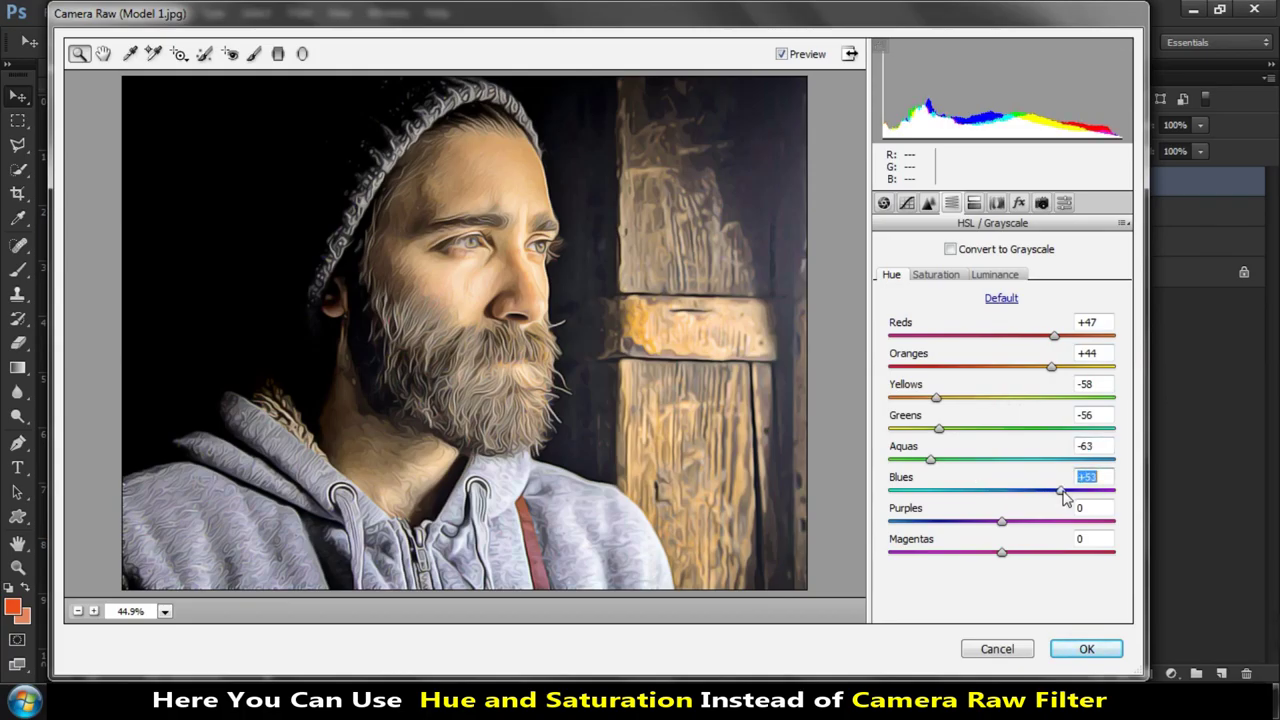
drag(1001, 522, 1030, 524)
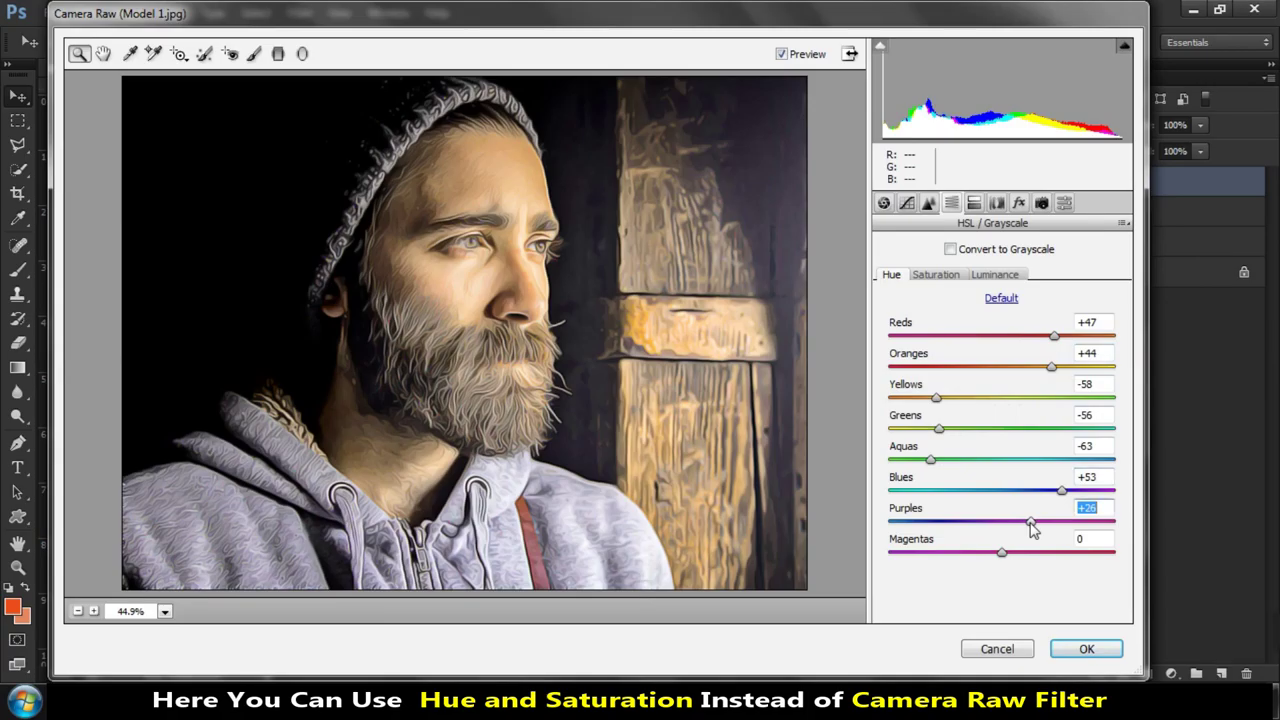
click(974, 203)
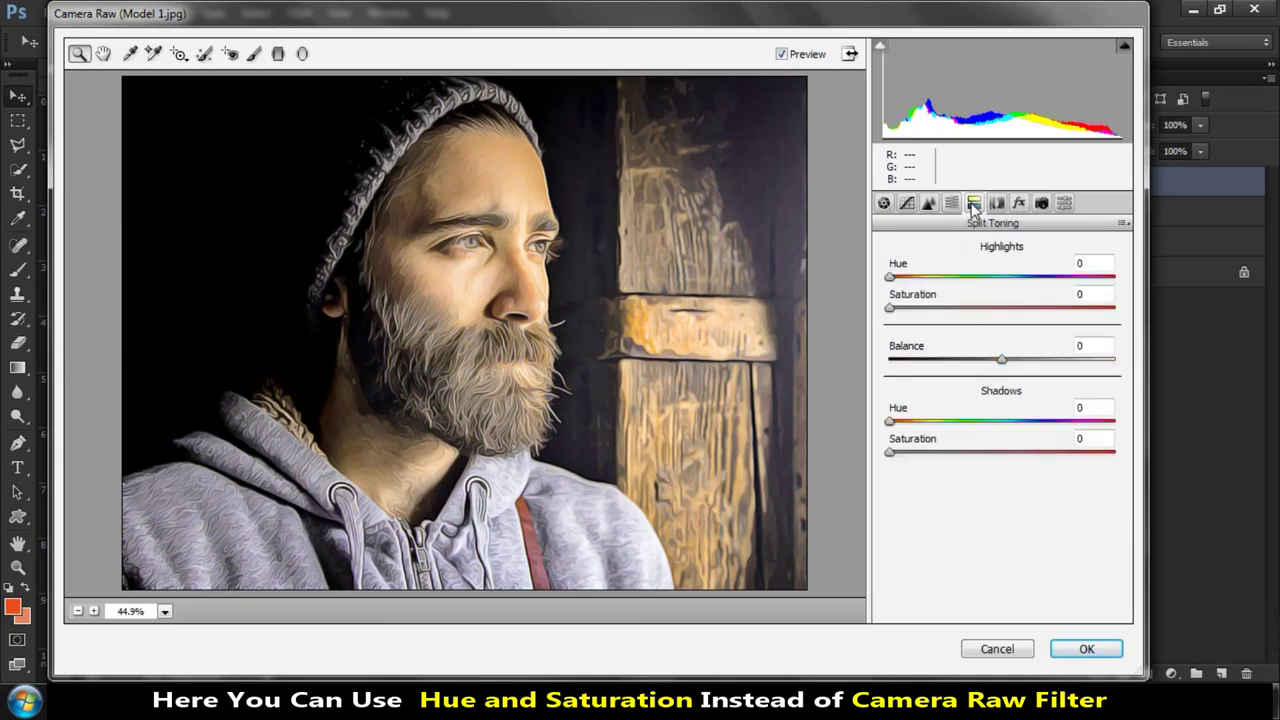
Set split-toning Highlights Hue 72 and Shadows Hue 57, then apply the Camera Raw filter
drag(893, 283, 940, 283)
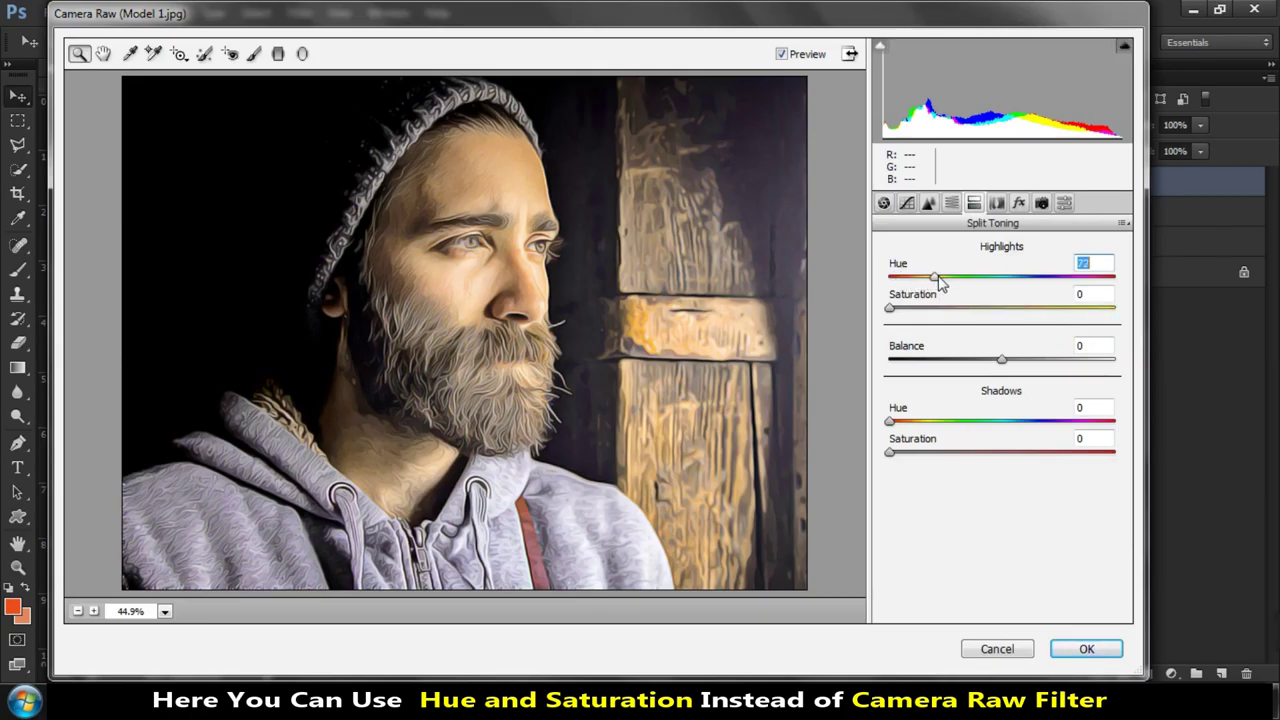
click(895, 422)
drag(910, 423, 930, 420)
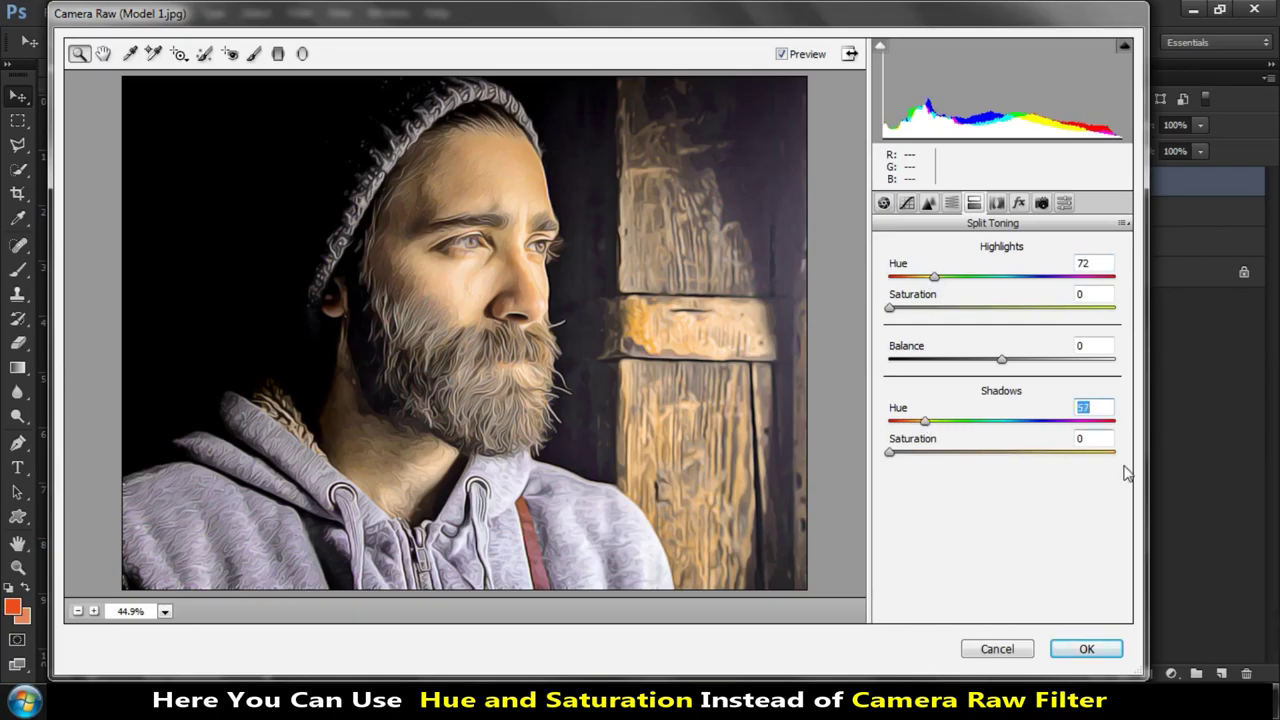
click(1086, 649)
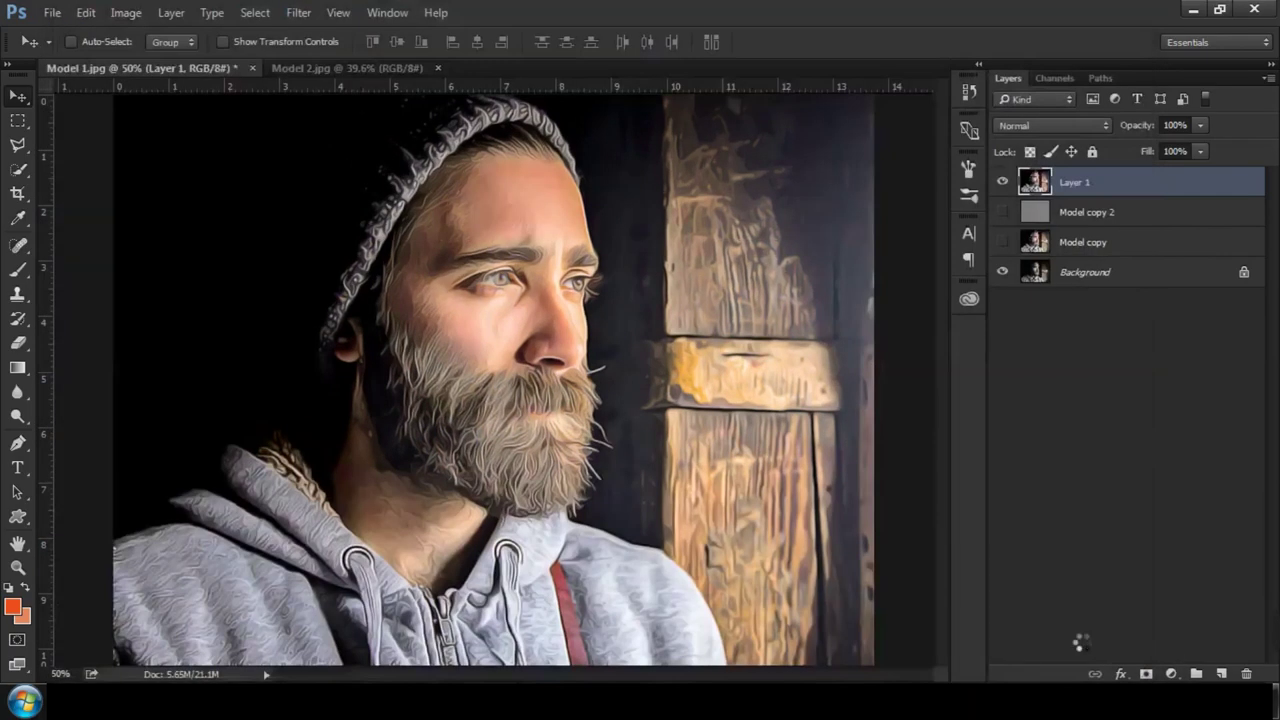
click(1003, 183)
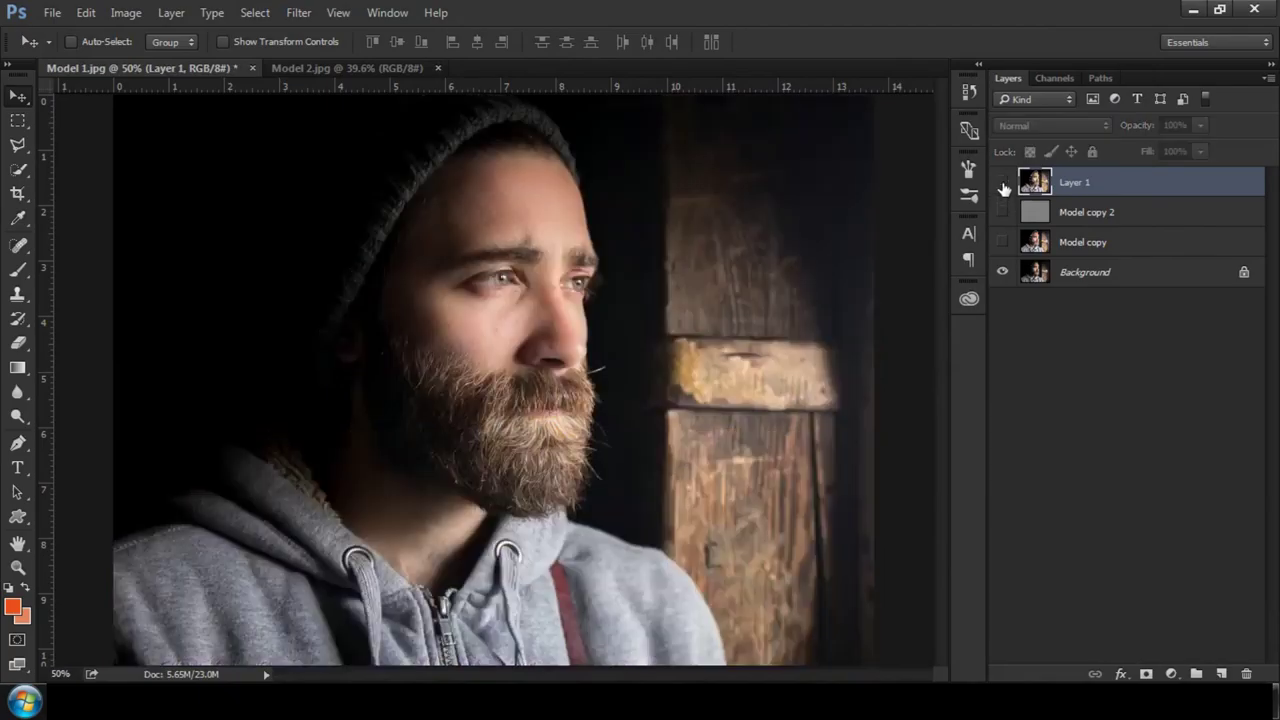
click(1003, 183)
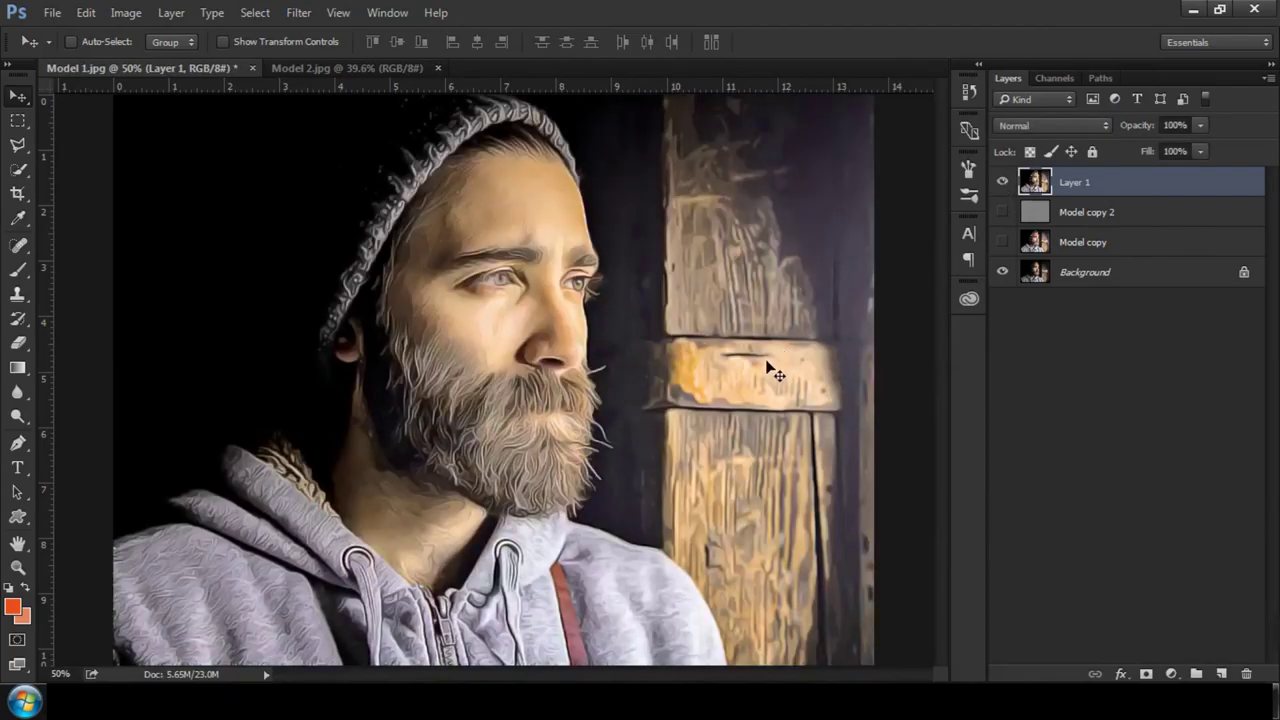